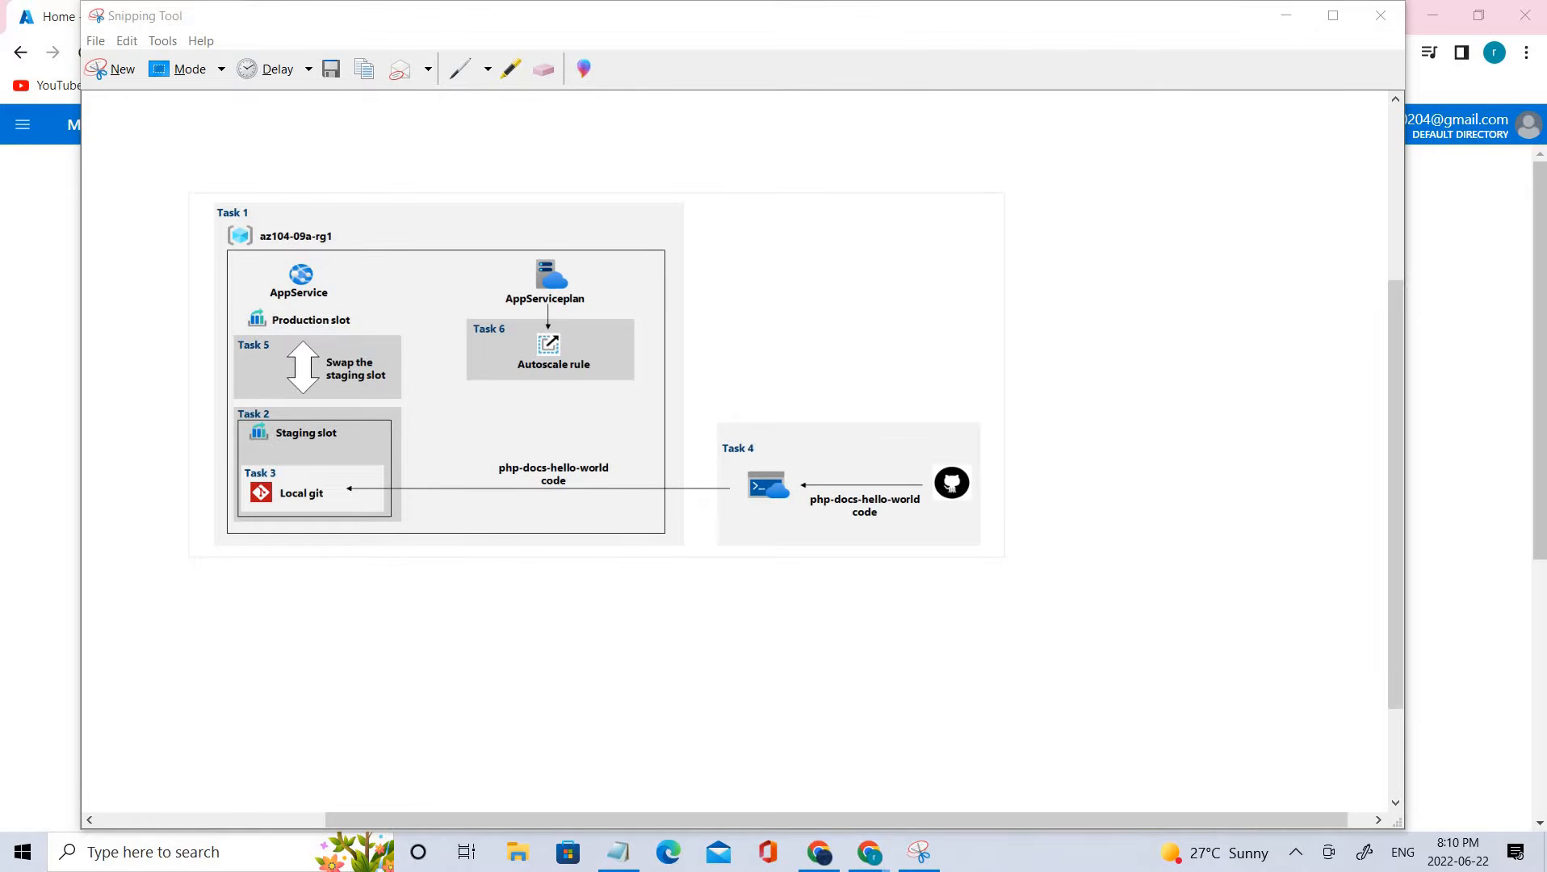
# - Switch to the Azure portal, find App Services through the portal search, and start creating a new web app
pyautogui.click(1286, 15)
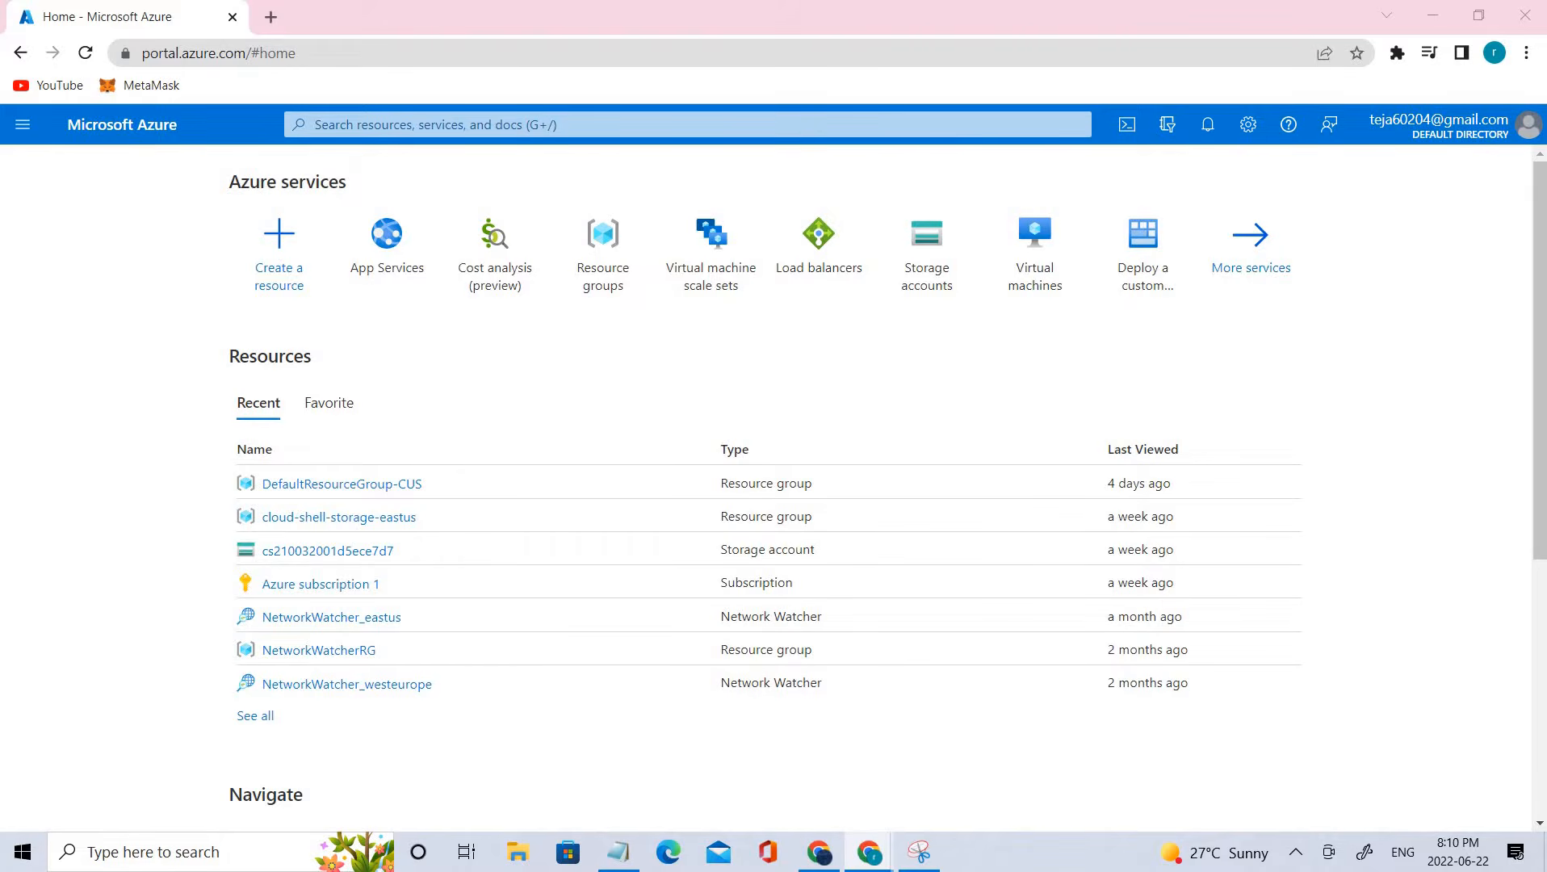
pyautogui.click(565, 125)
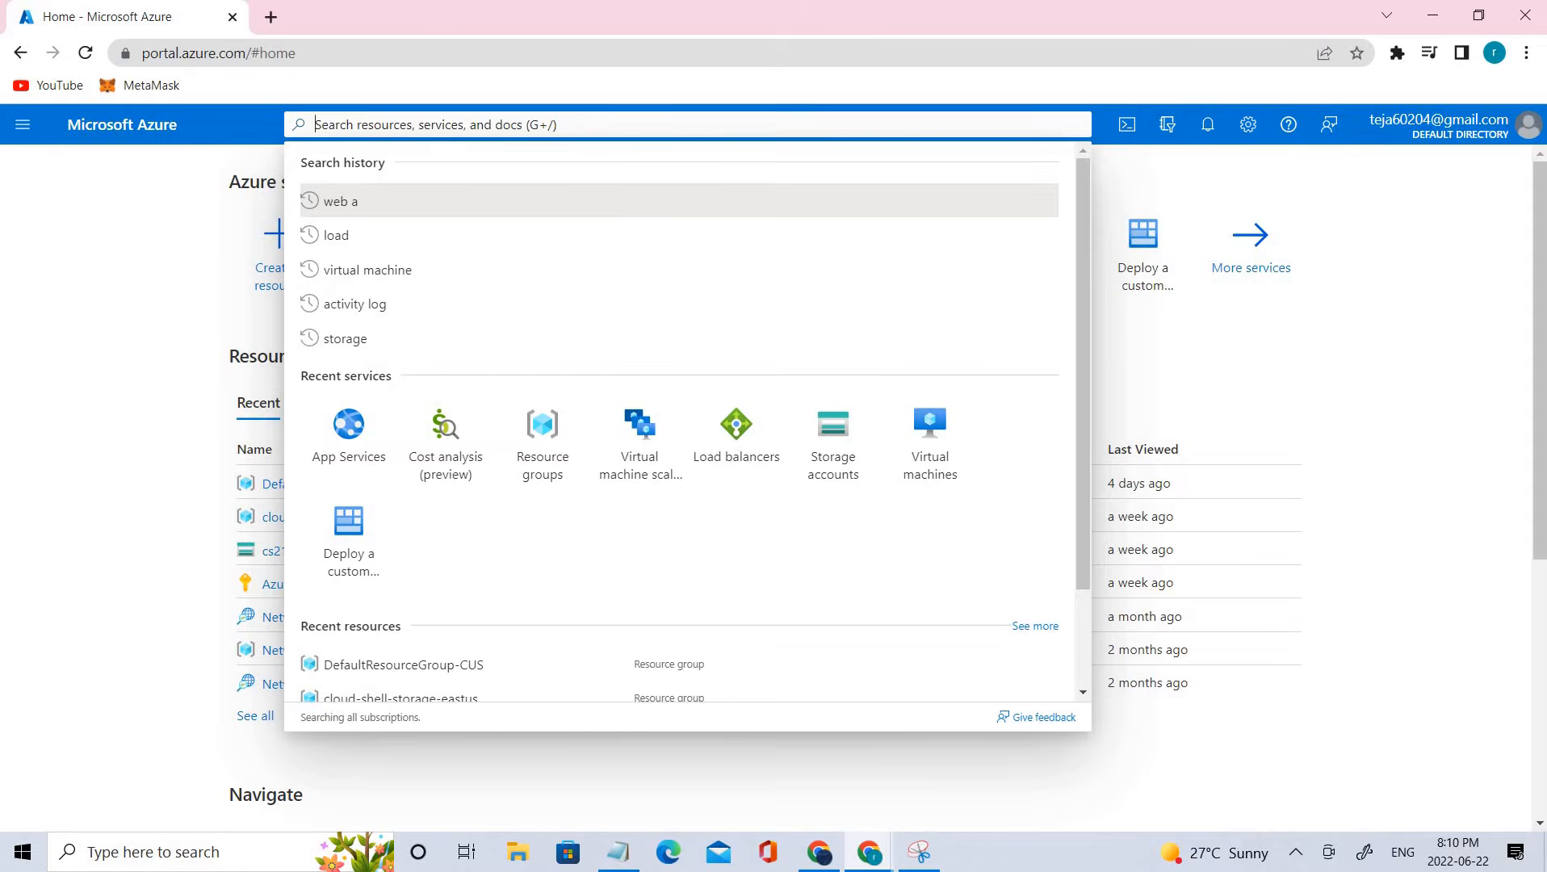
pyautogui.write('ap')
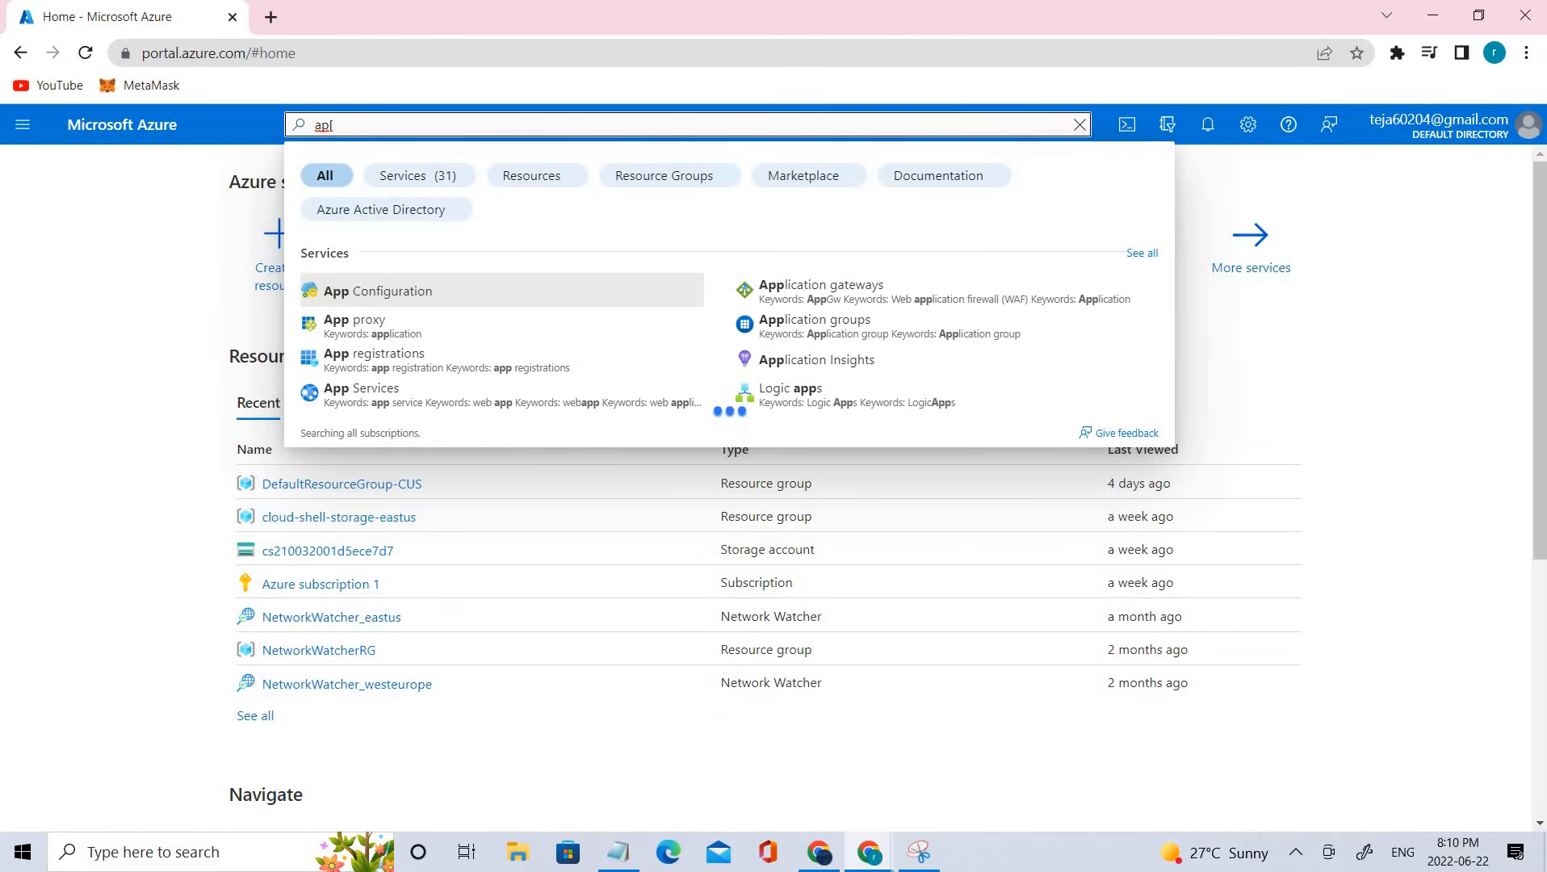
pyautogui.write('p serv')
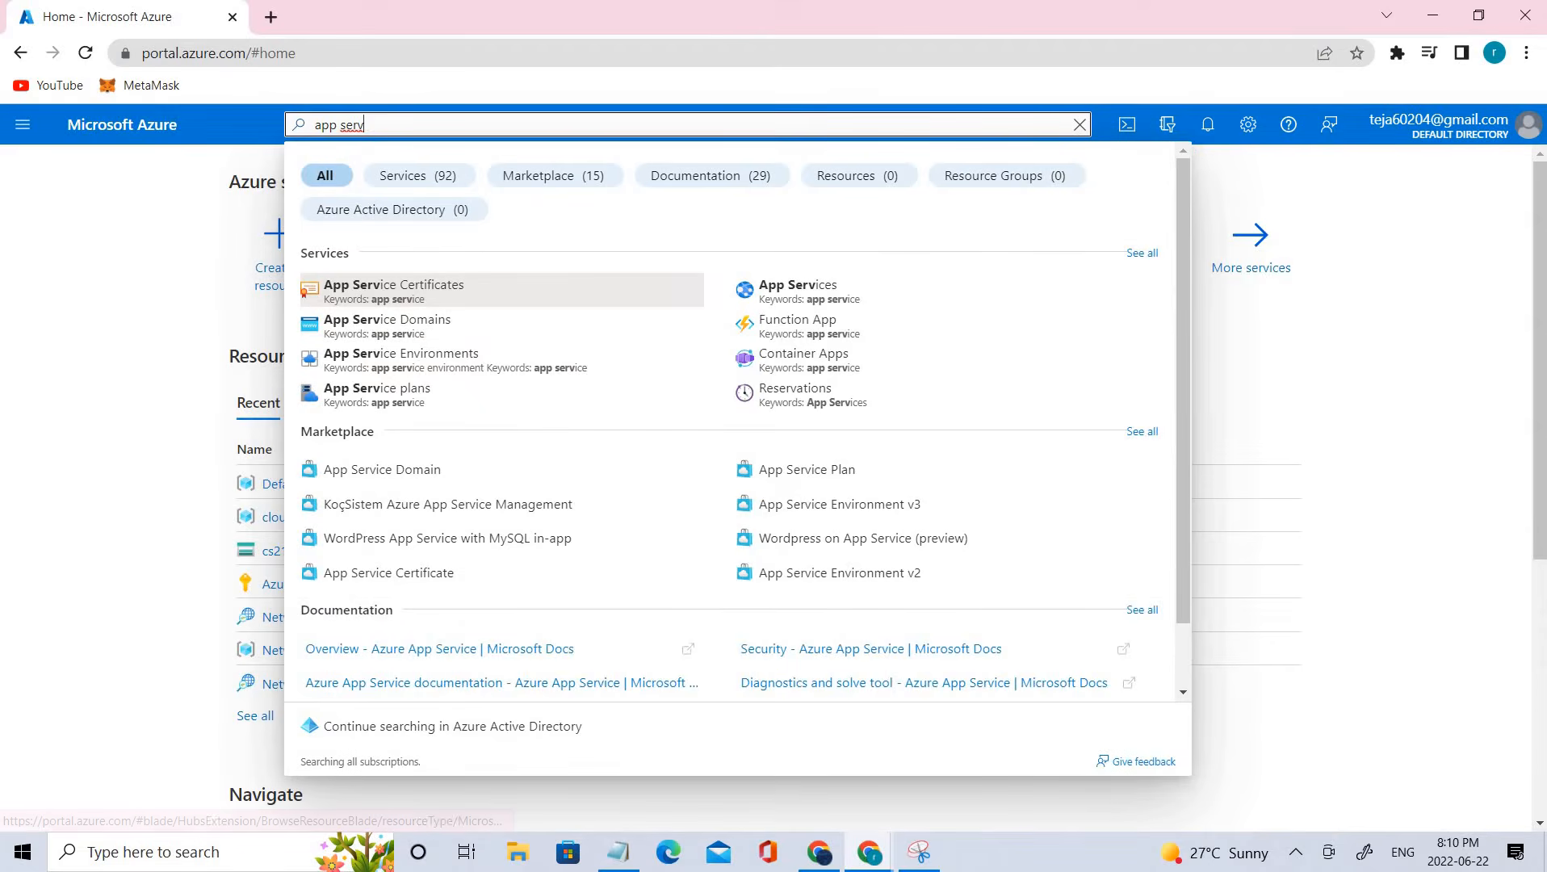
pyautogui.click(798, 291)
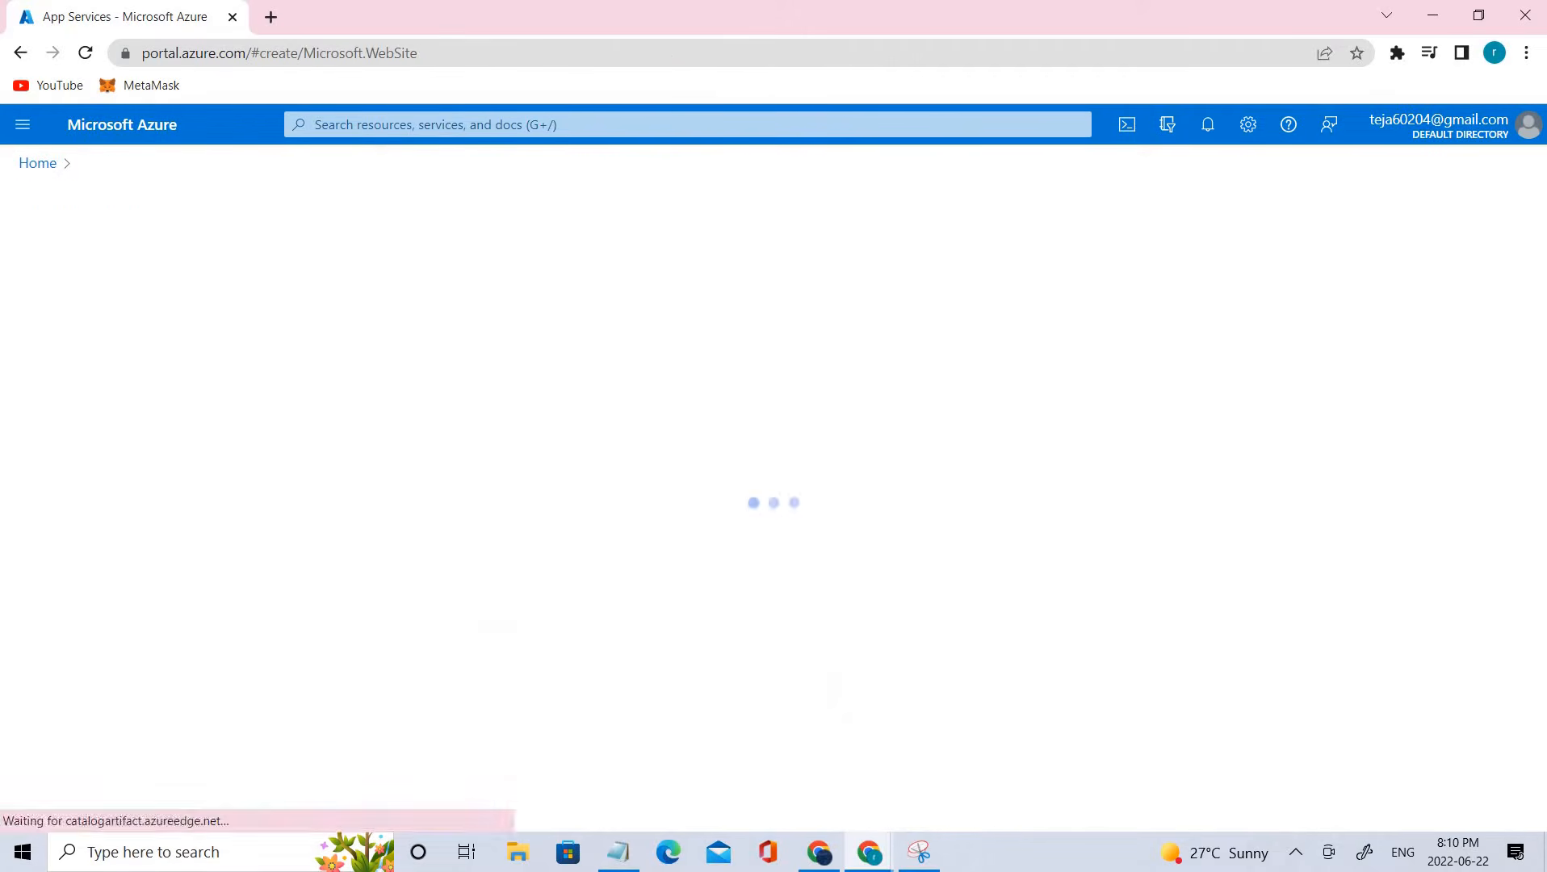
# - Create a new resource group named az104-09a-rg1 for the web app under Azure subscription 1
pyautogui.scroll(-2, 765, 502)
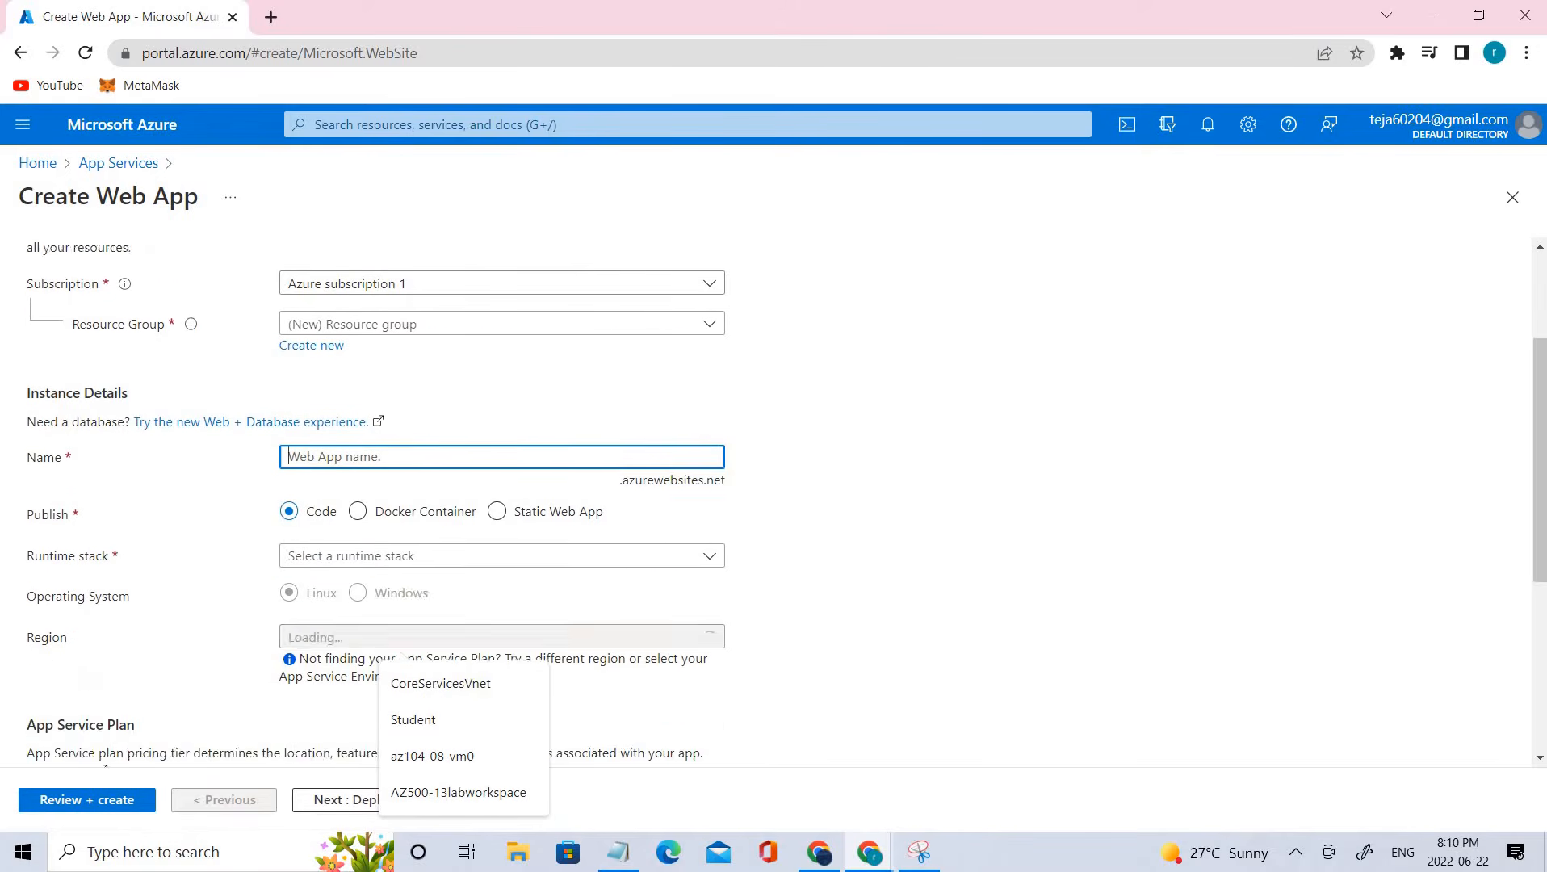
pyautogui.scroll(1, 766, 502)
pyautogui.click(124, 365)
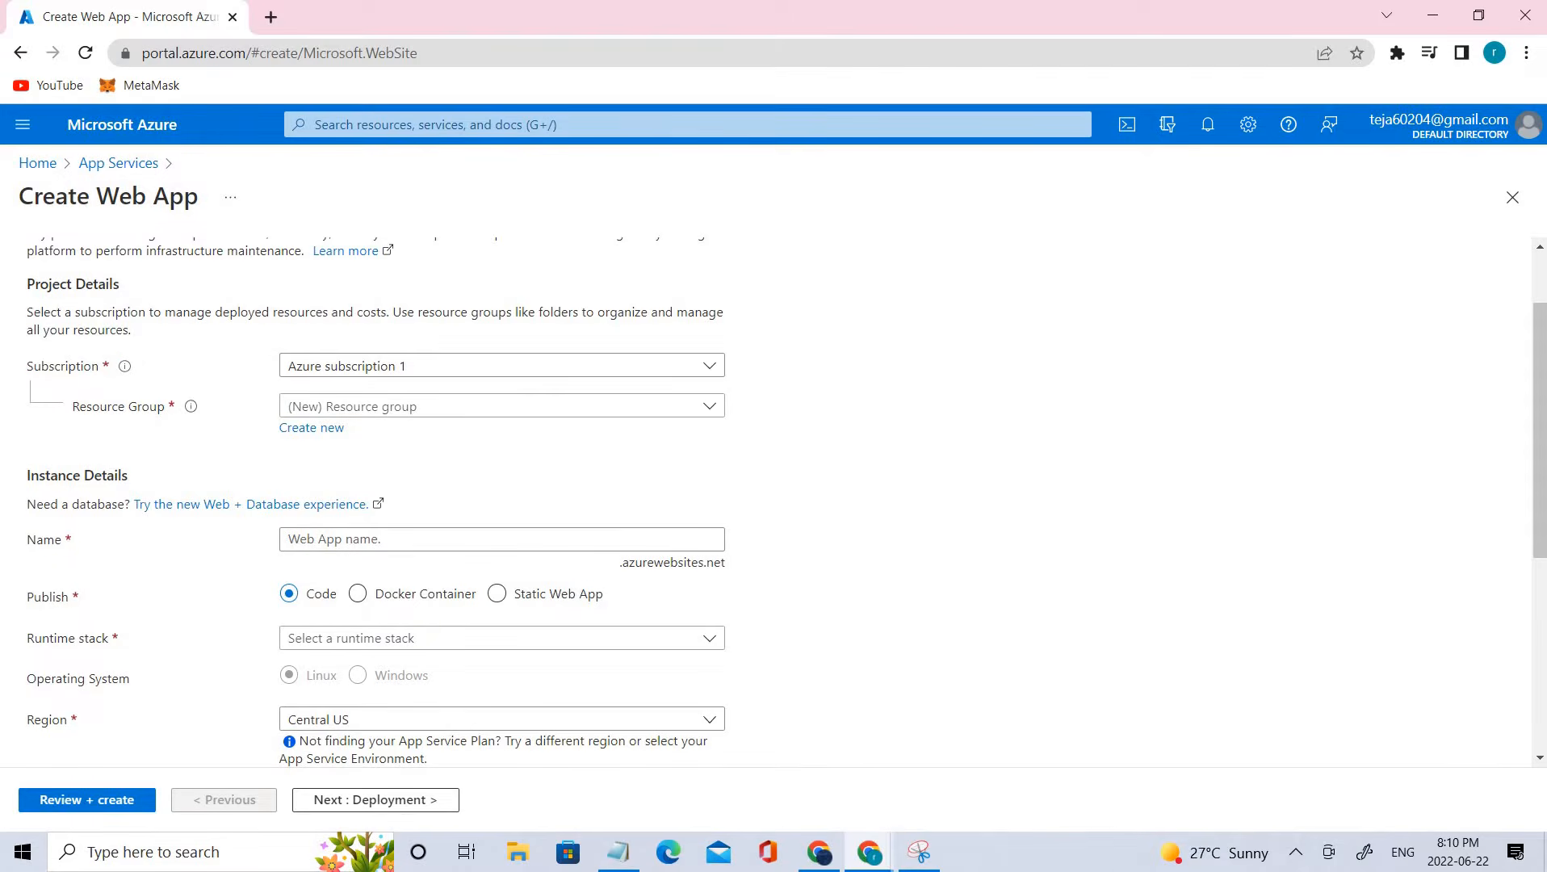
pyautogui.click(501, 406)
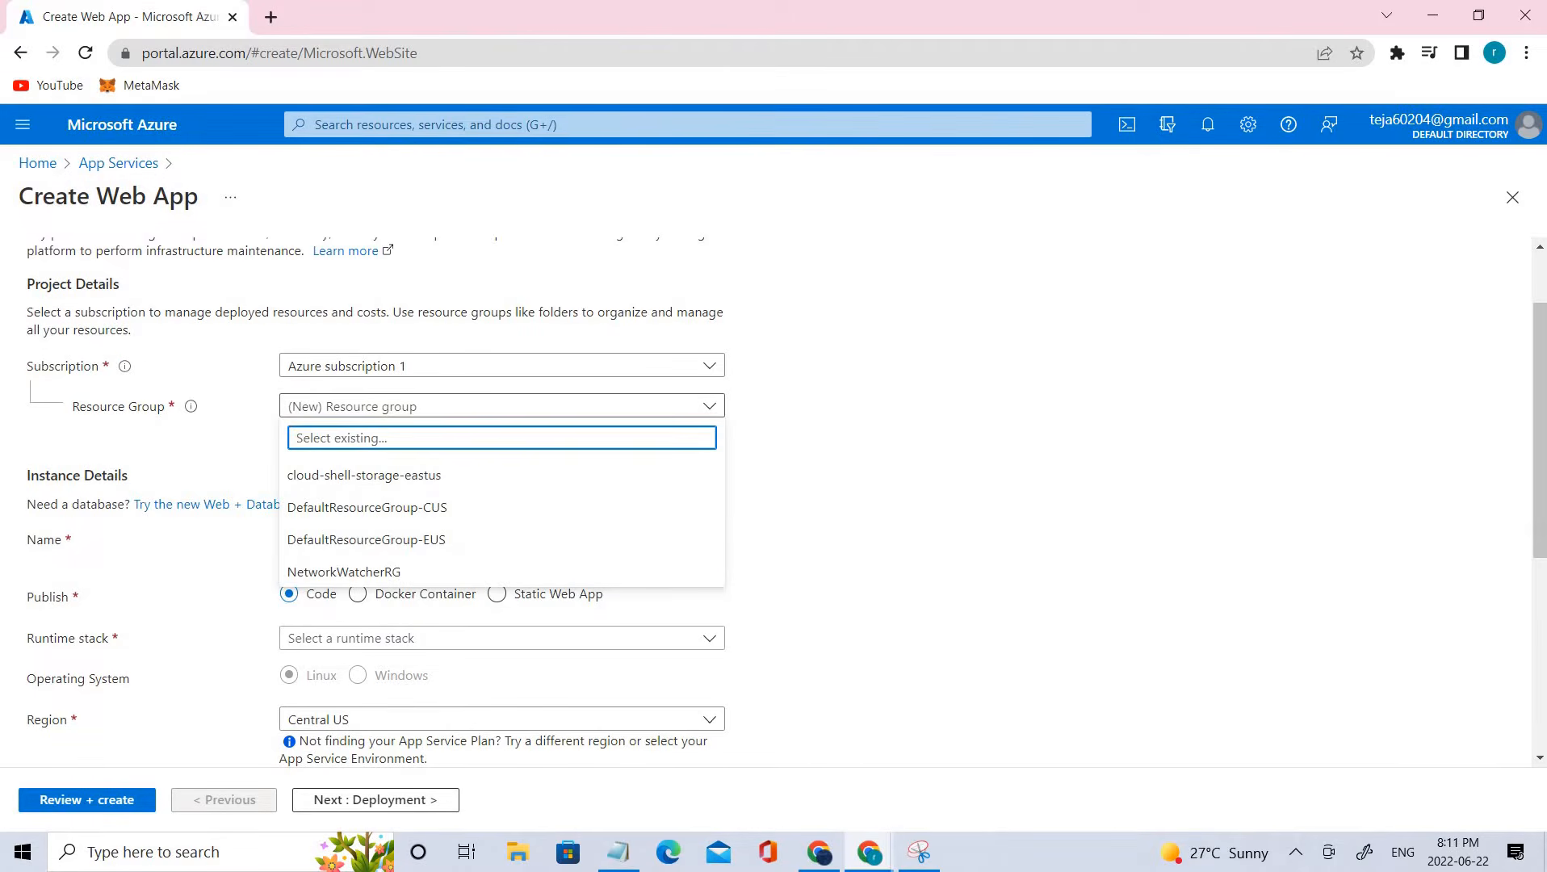
pyautogui.click(501, 406)
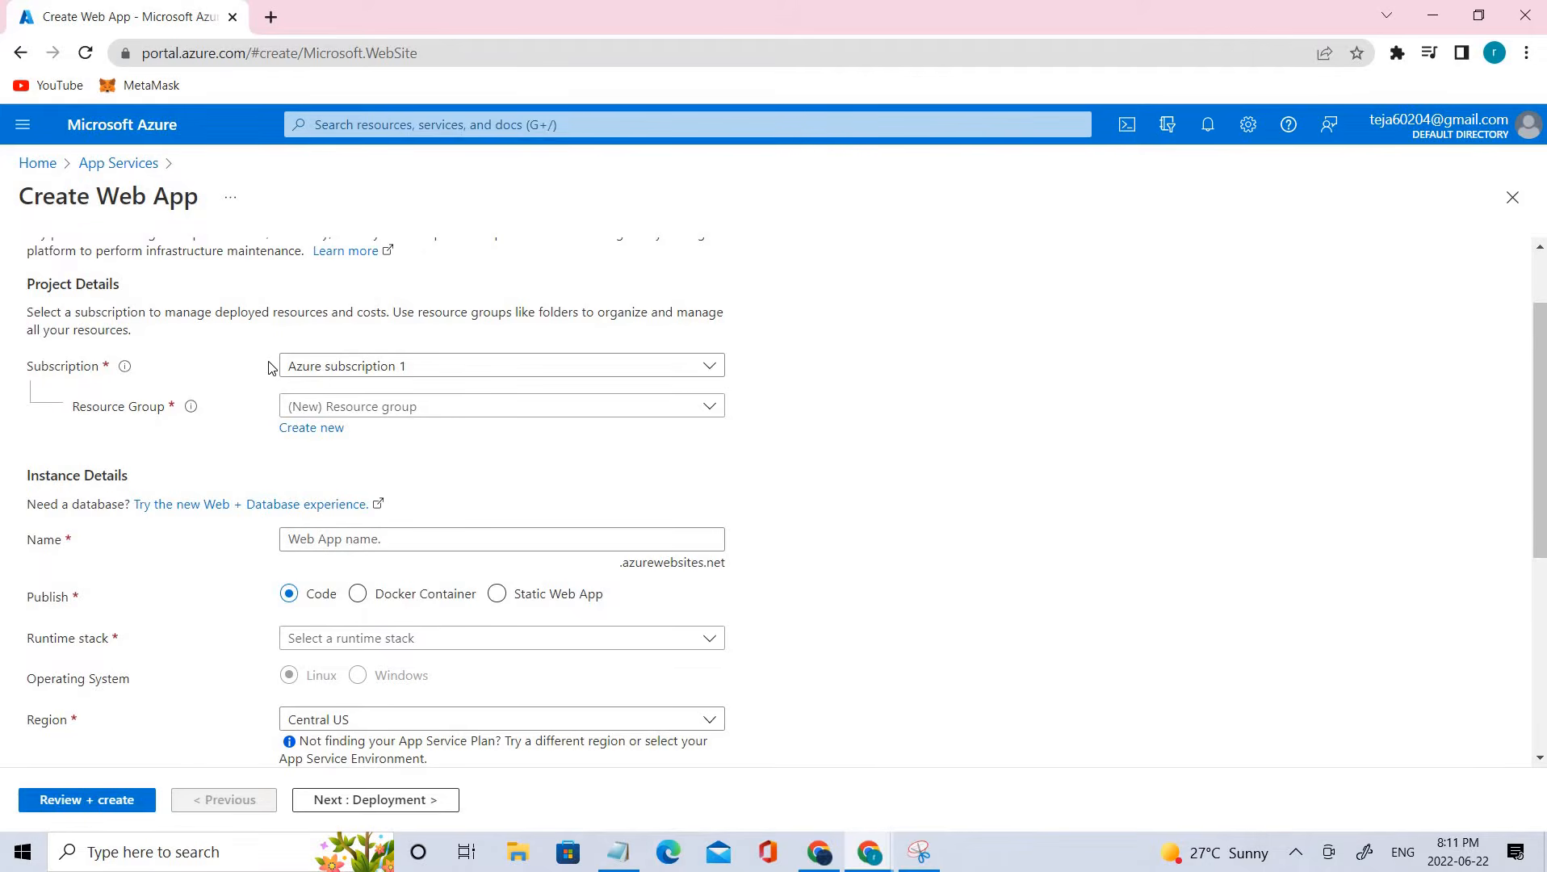
pyautogui.click(306, 428)
pyautogui.write('az104-09a-rg1')
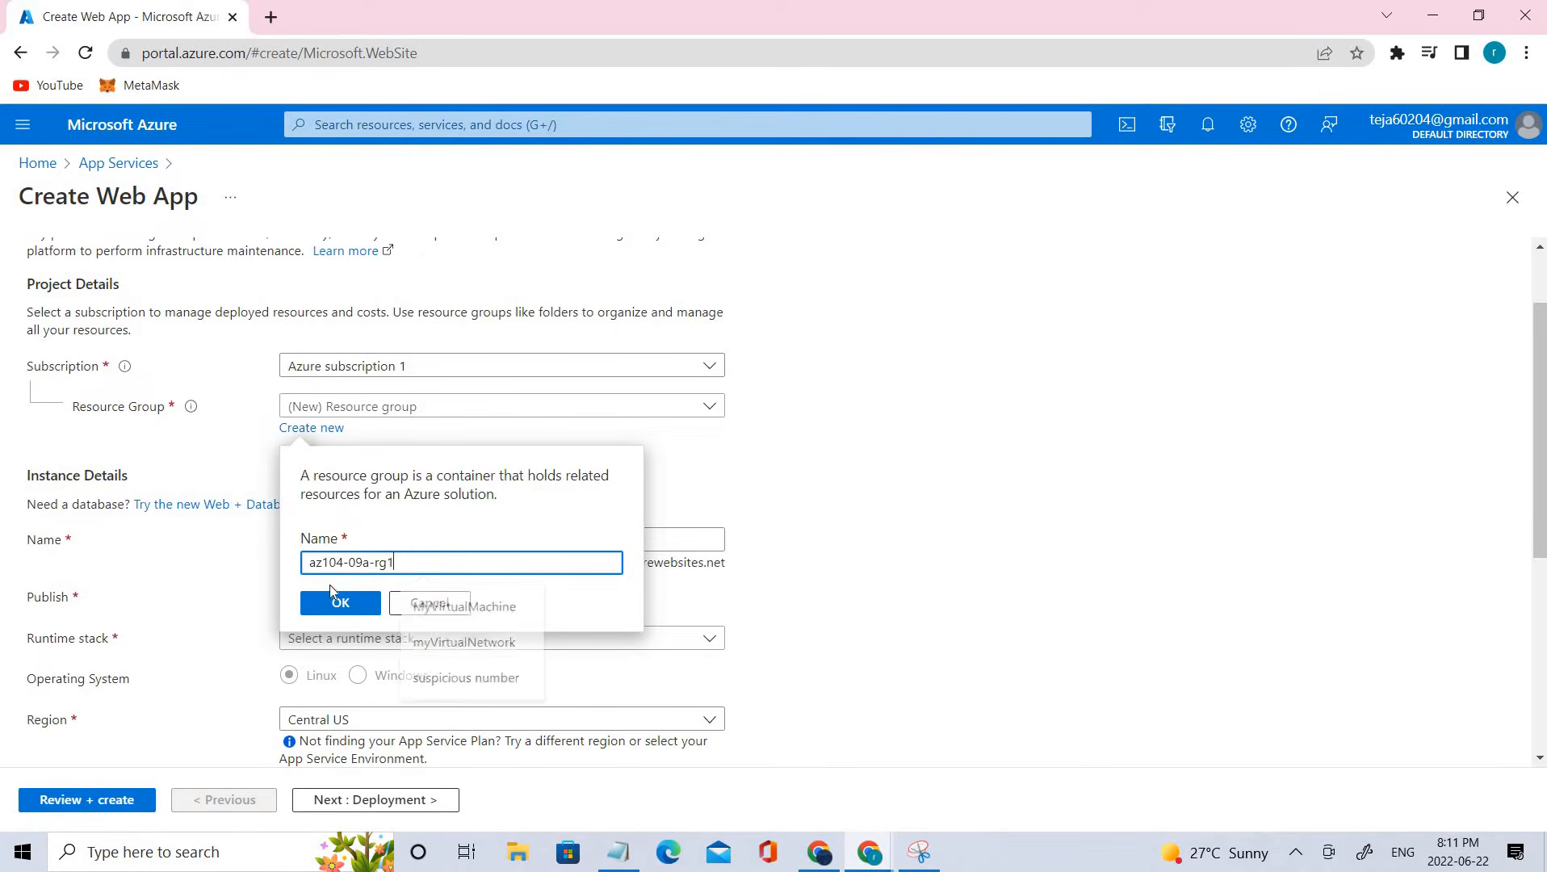
pyautogui.click(352, 602)
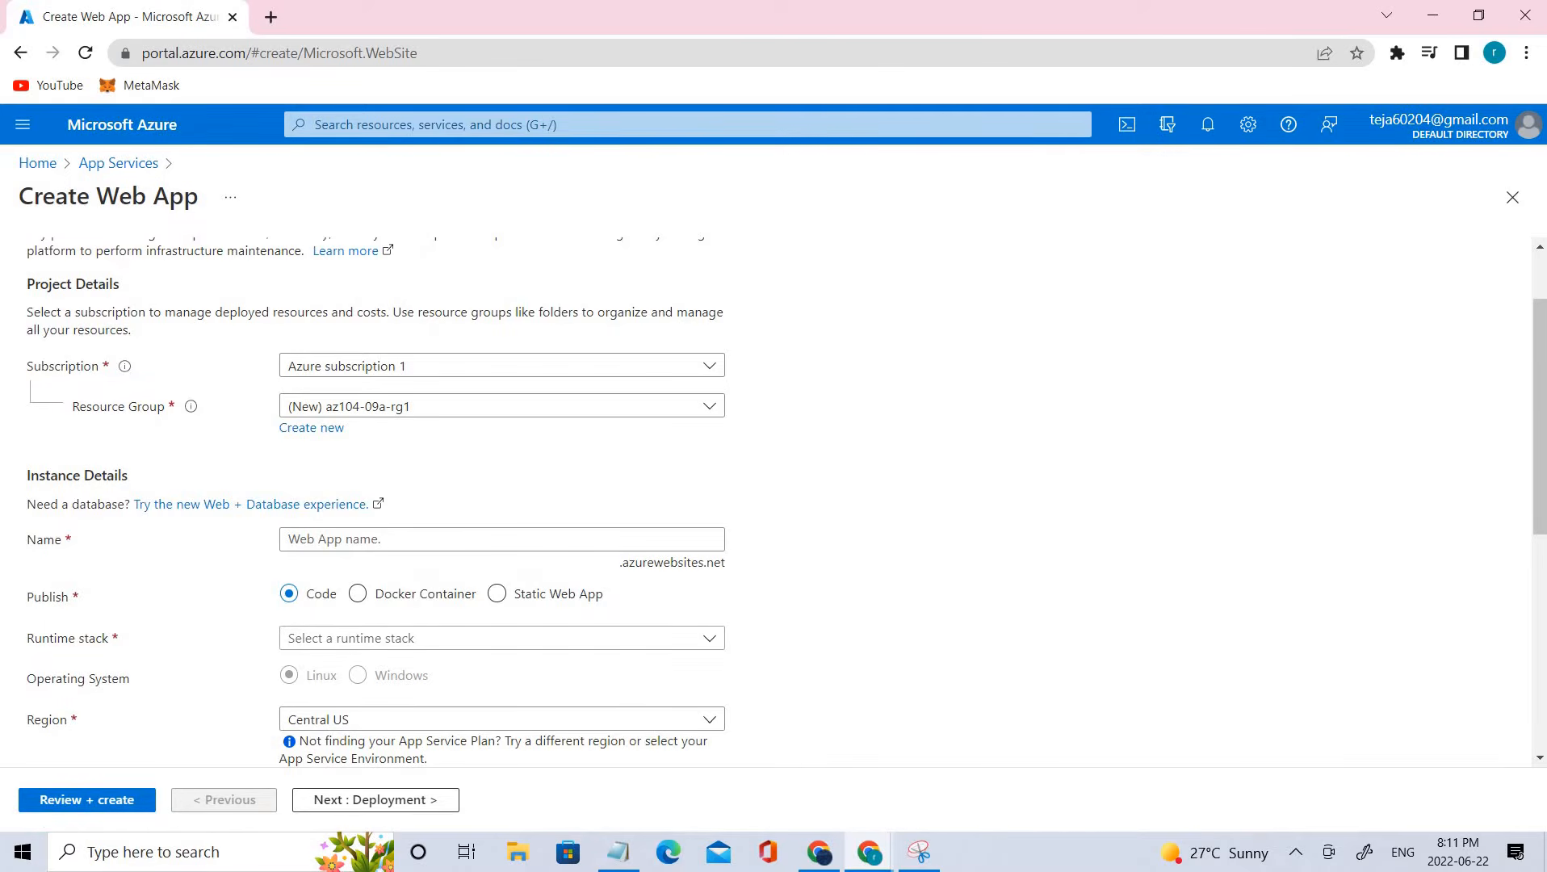
# - Name the web app webappmrt in the instance details
pyautogui.click(376, 538)
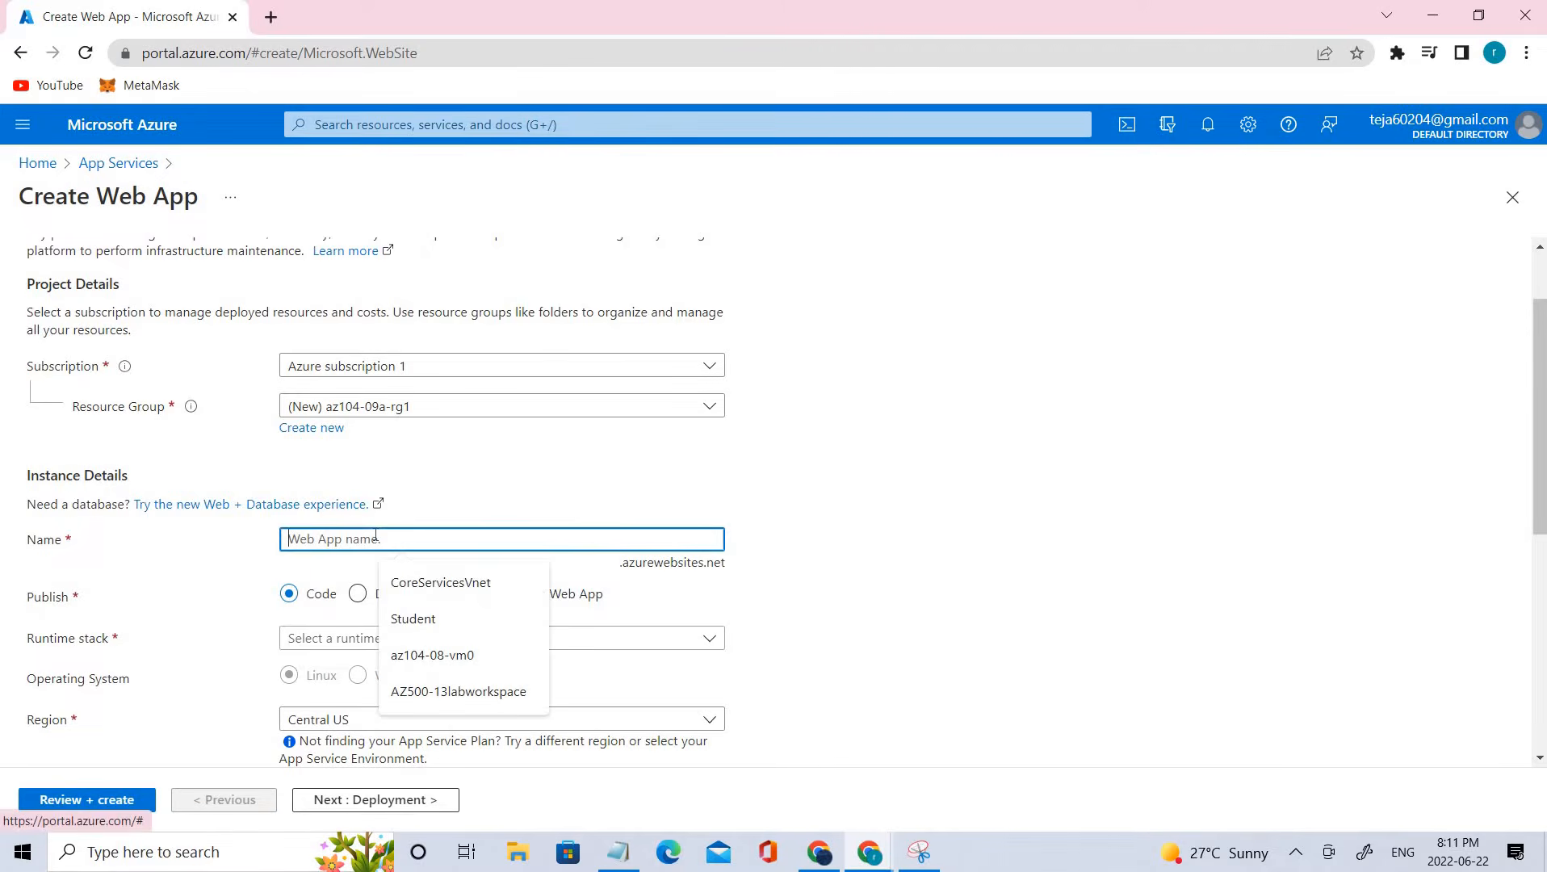
pyautogui.write('webap')
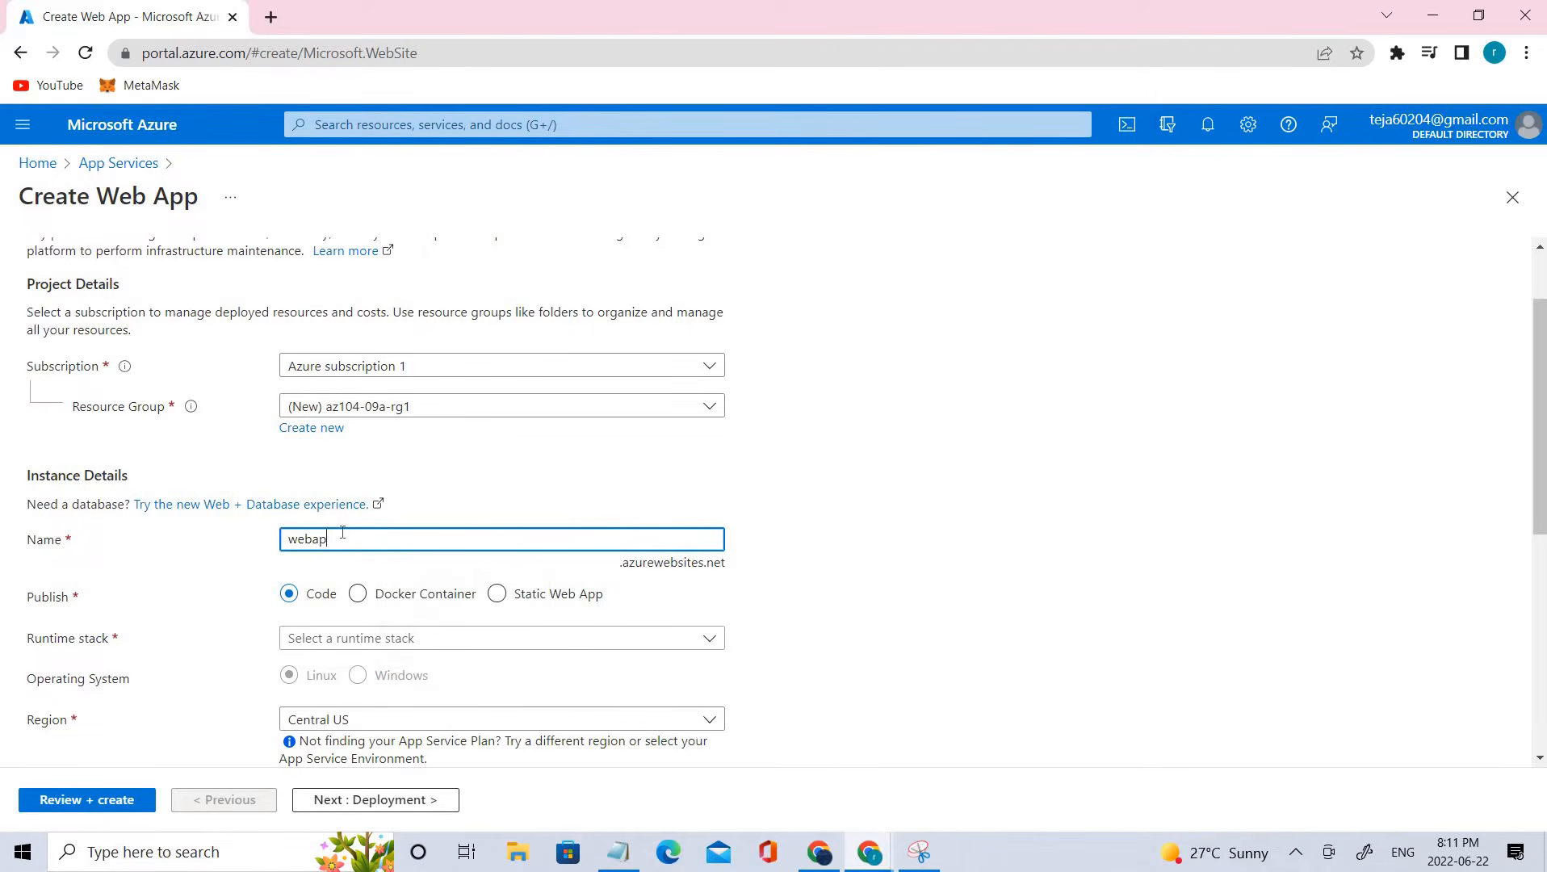
pyautogui.write('pmrt')
pyautogui.click(994, 533)
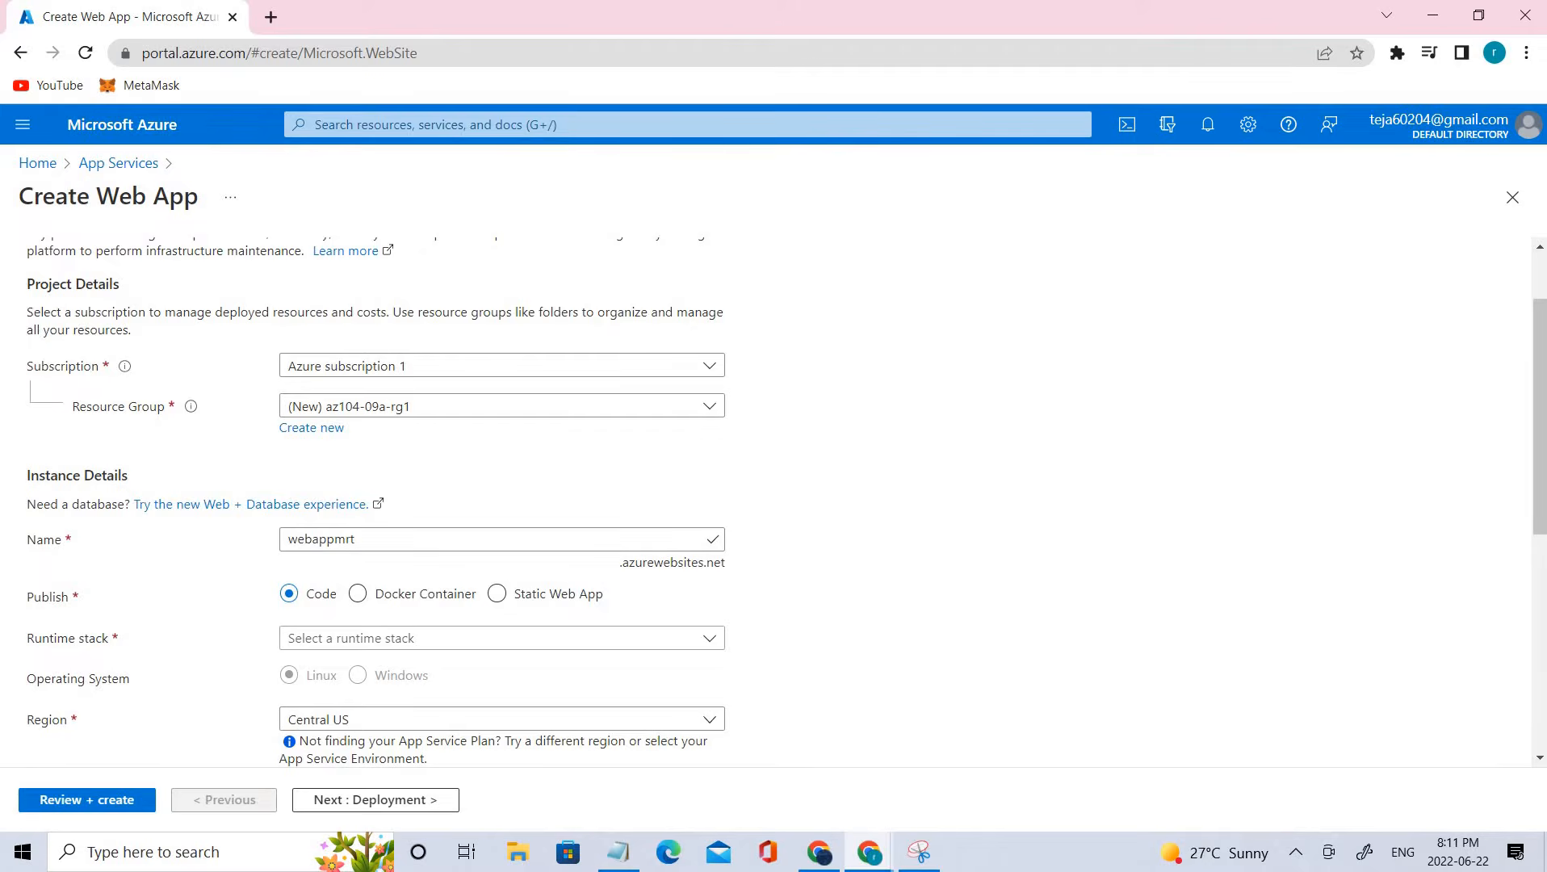
# - Try the Docker Container and Static Web App publish options and switch back to Code
pyautogui.scroll(-2, 1041, 601)
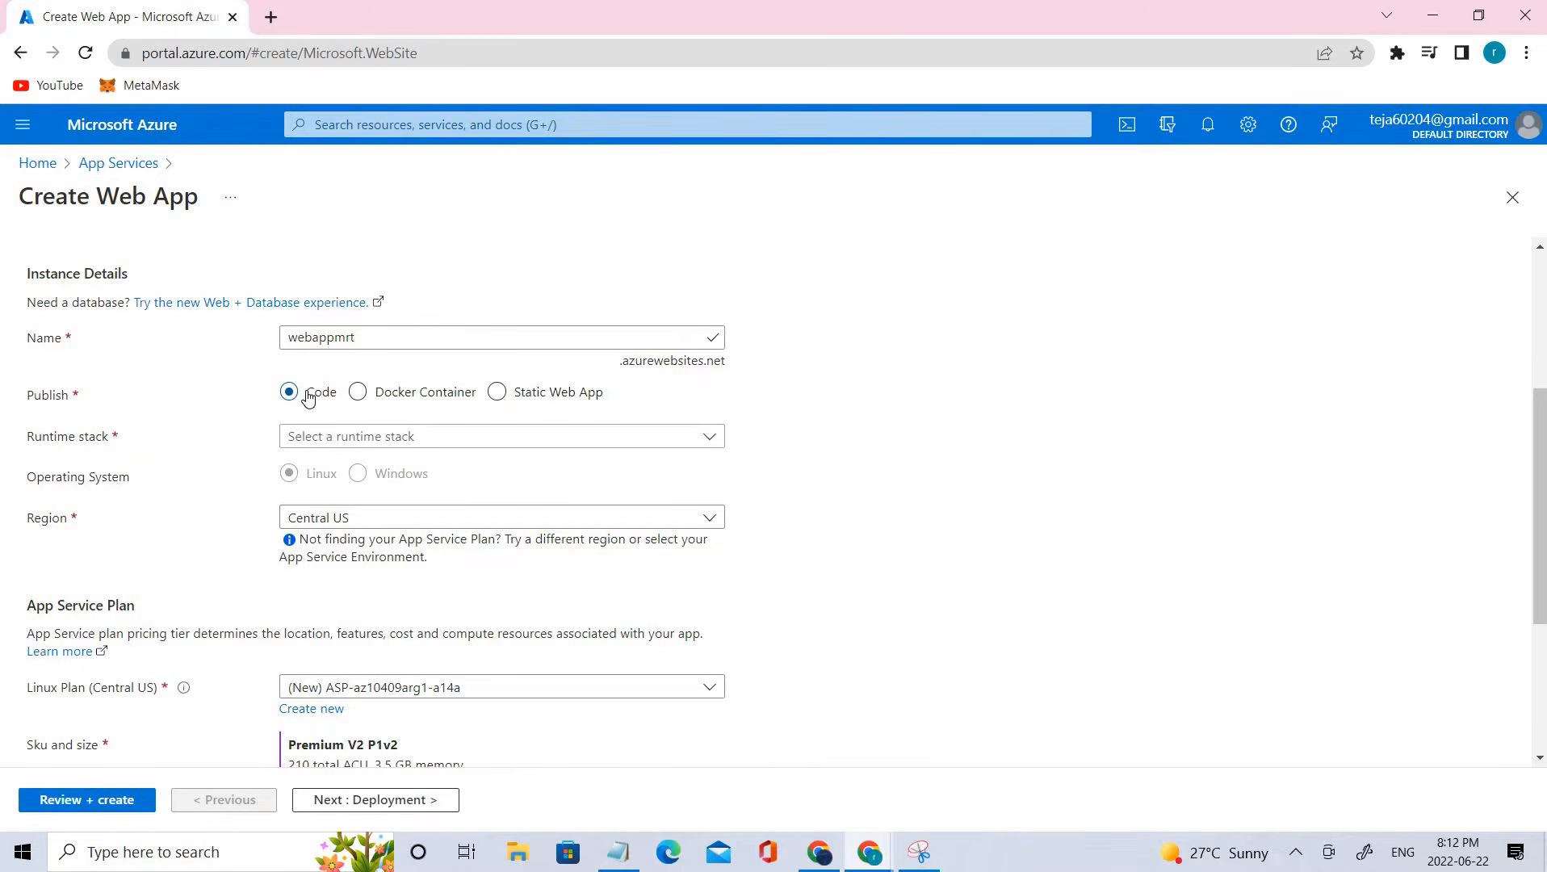
pyautogui.click(376, 393)
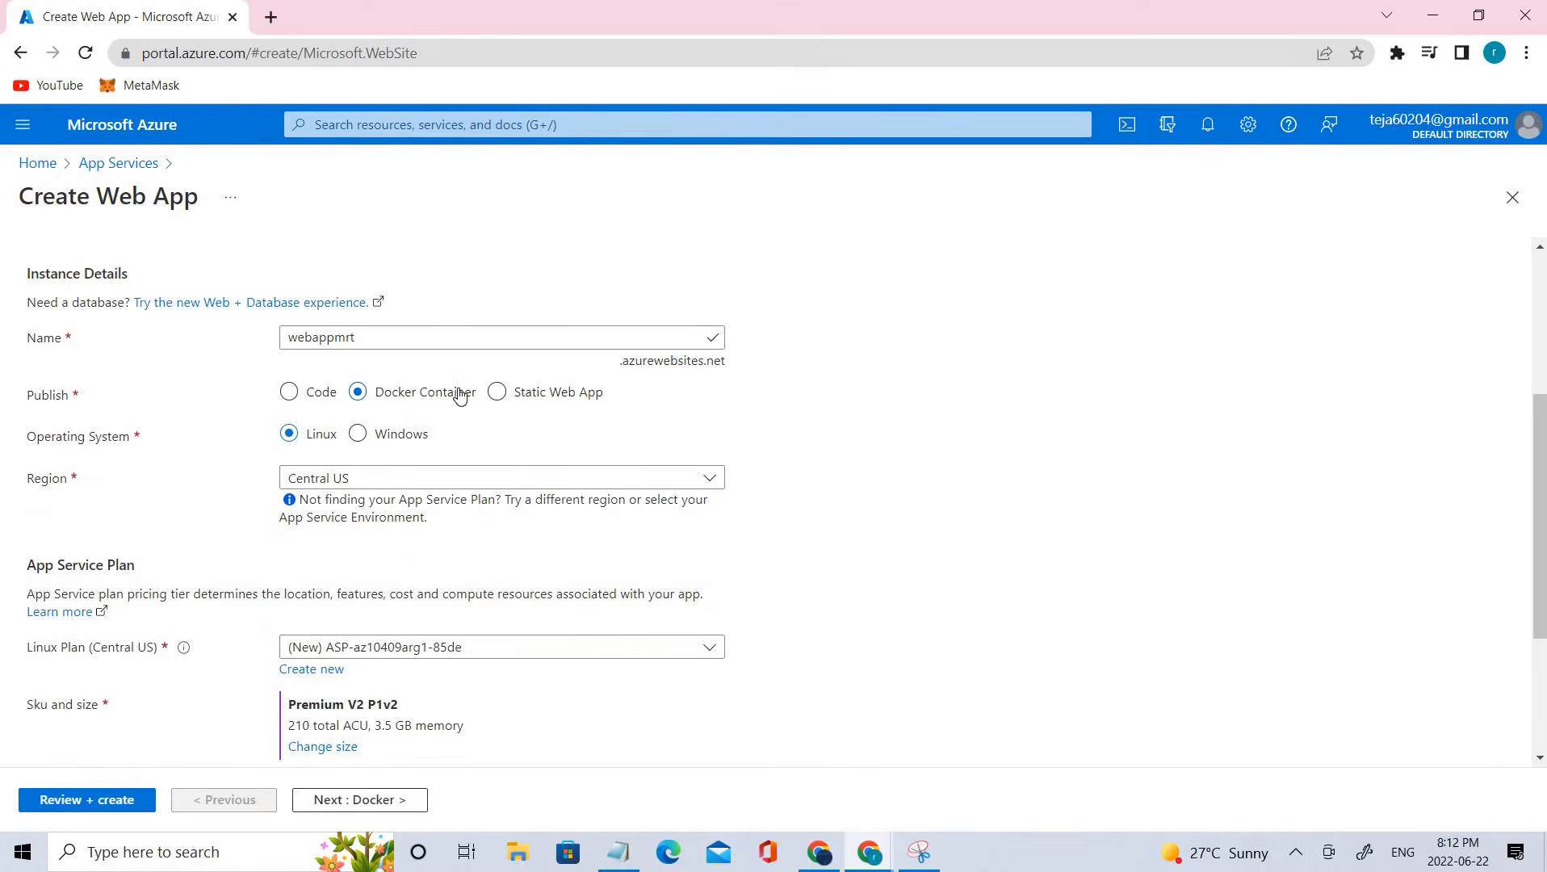
pyautogui.moveTo(504, 358); pyautogui.dragTo(486, 365)
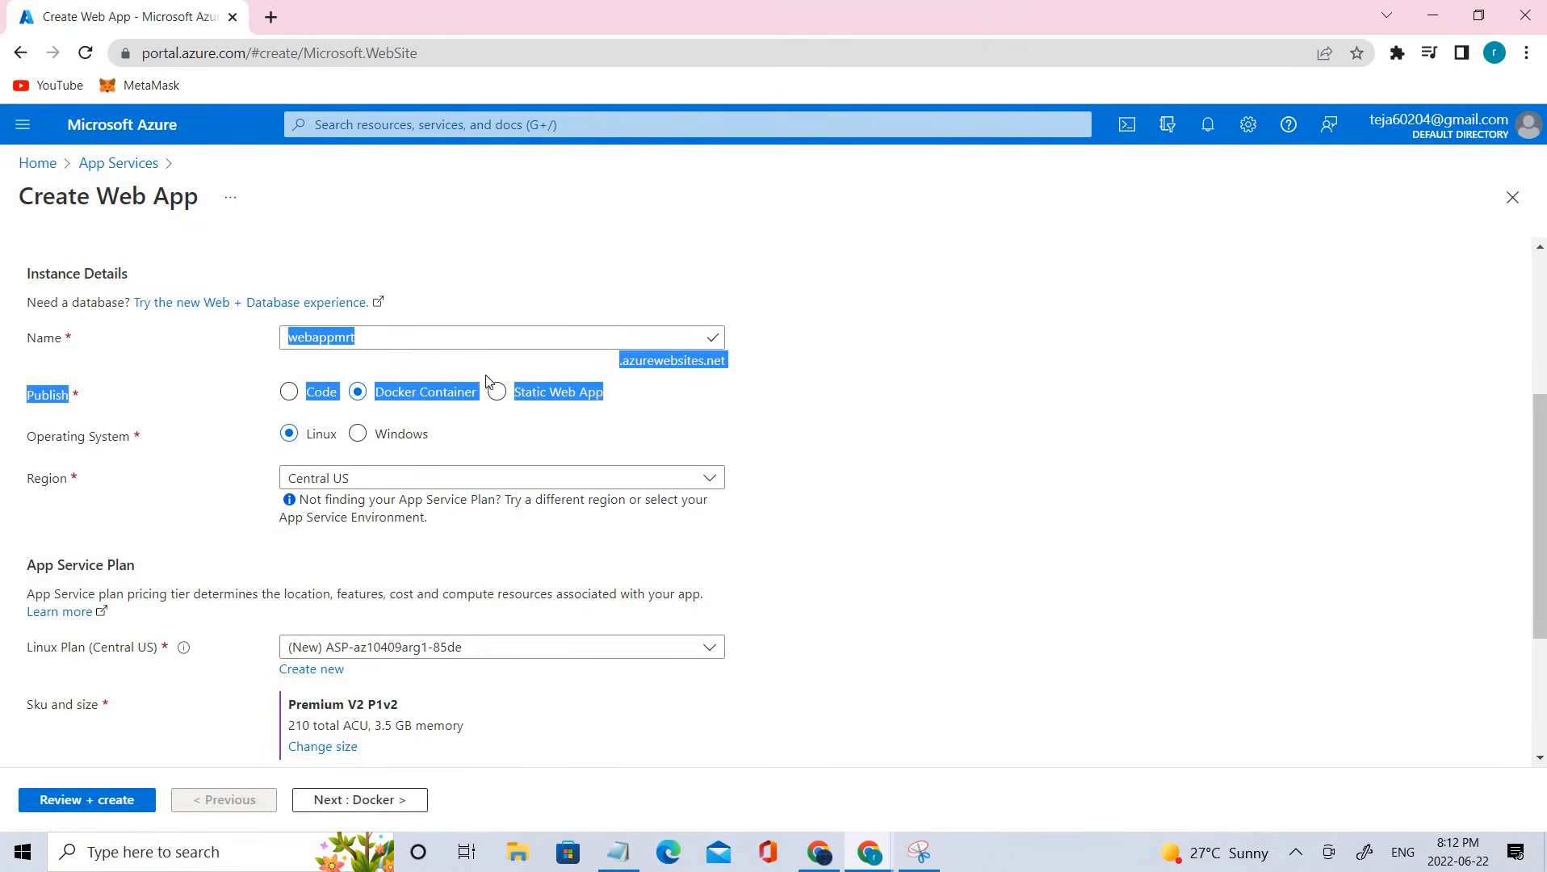
pyautogui.click(545, 395)
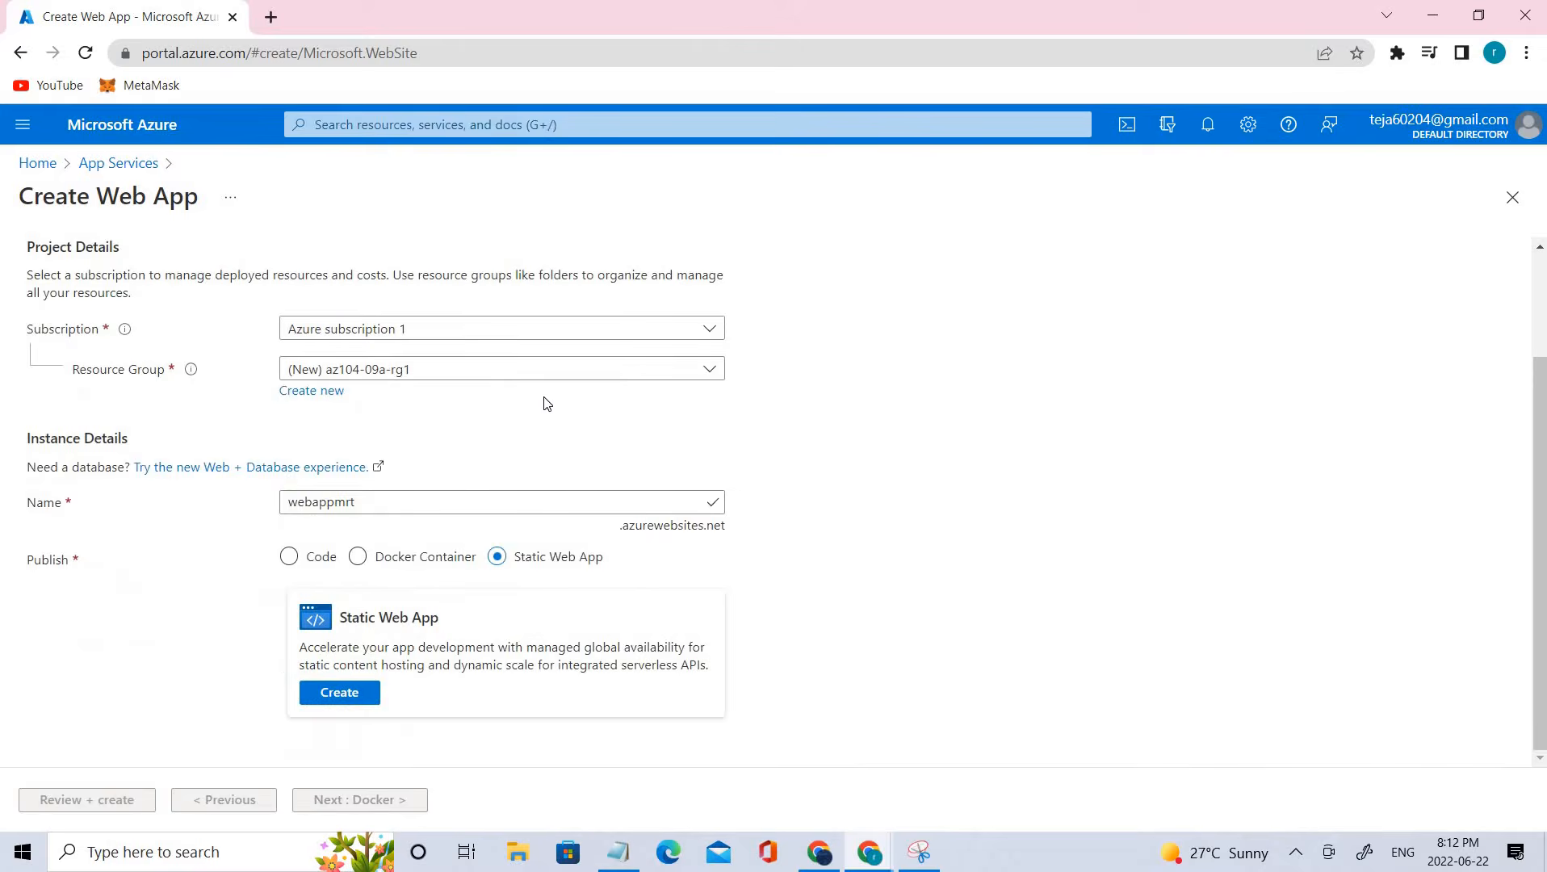
pyautogui.moveTo(459, 625); pyautogui.dragTo(352, 619)
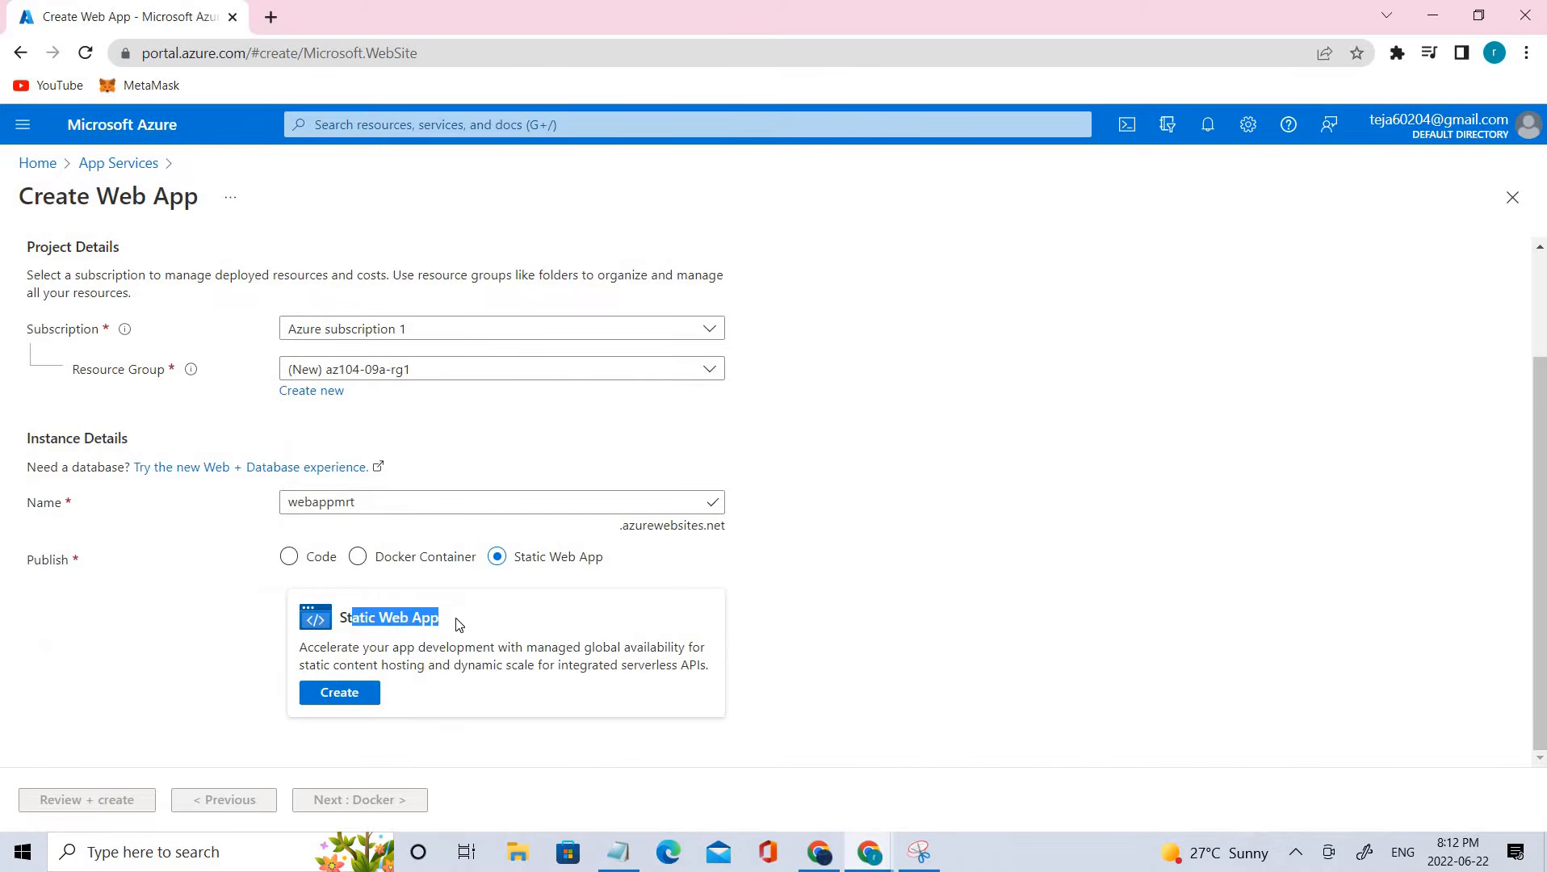
pyautogui.click(290, 559)
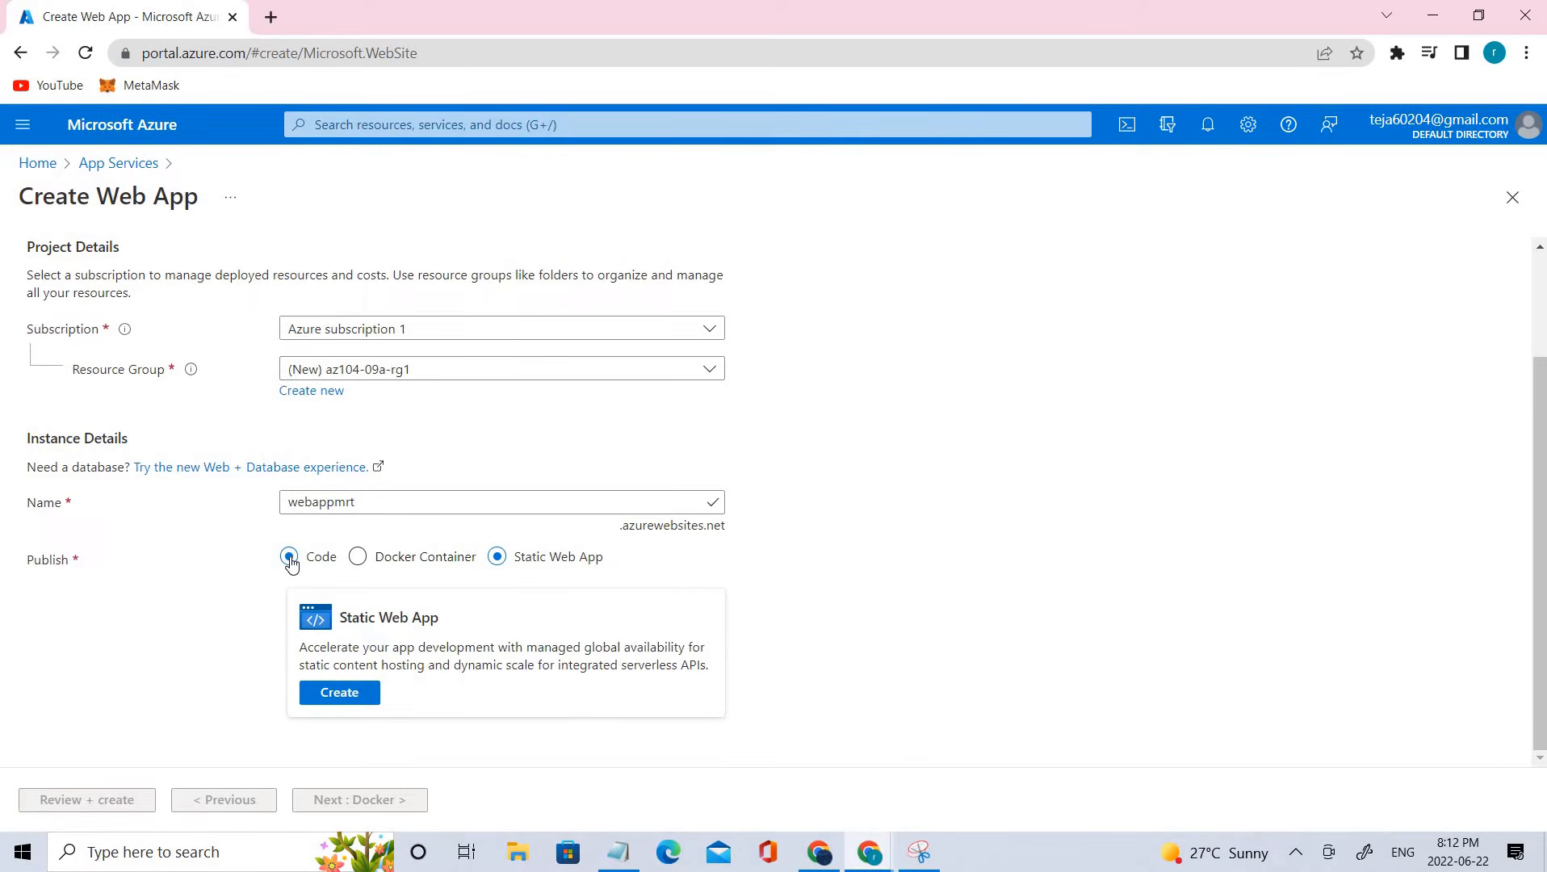
# - Set the web app's runtime stack to PHP 7.4 and its operating system to Windows
pyautogui.scroll(-1, 315, 575)
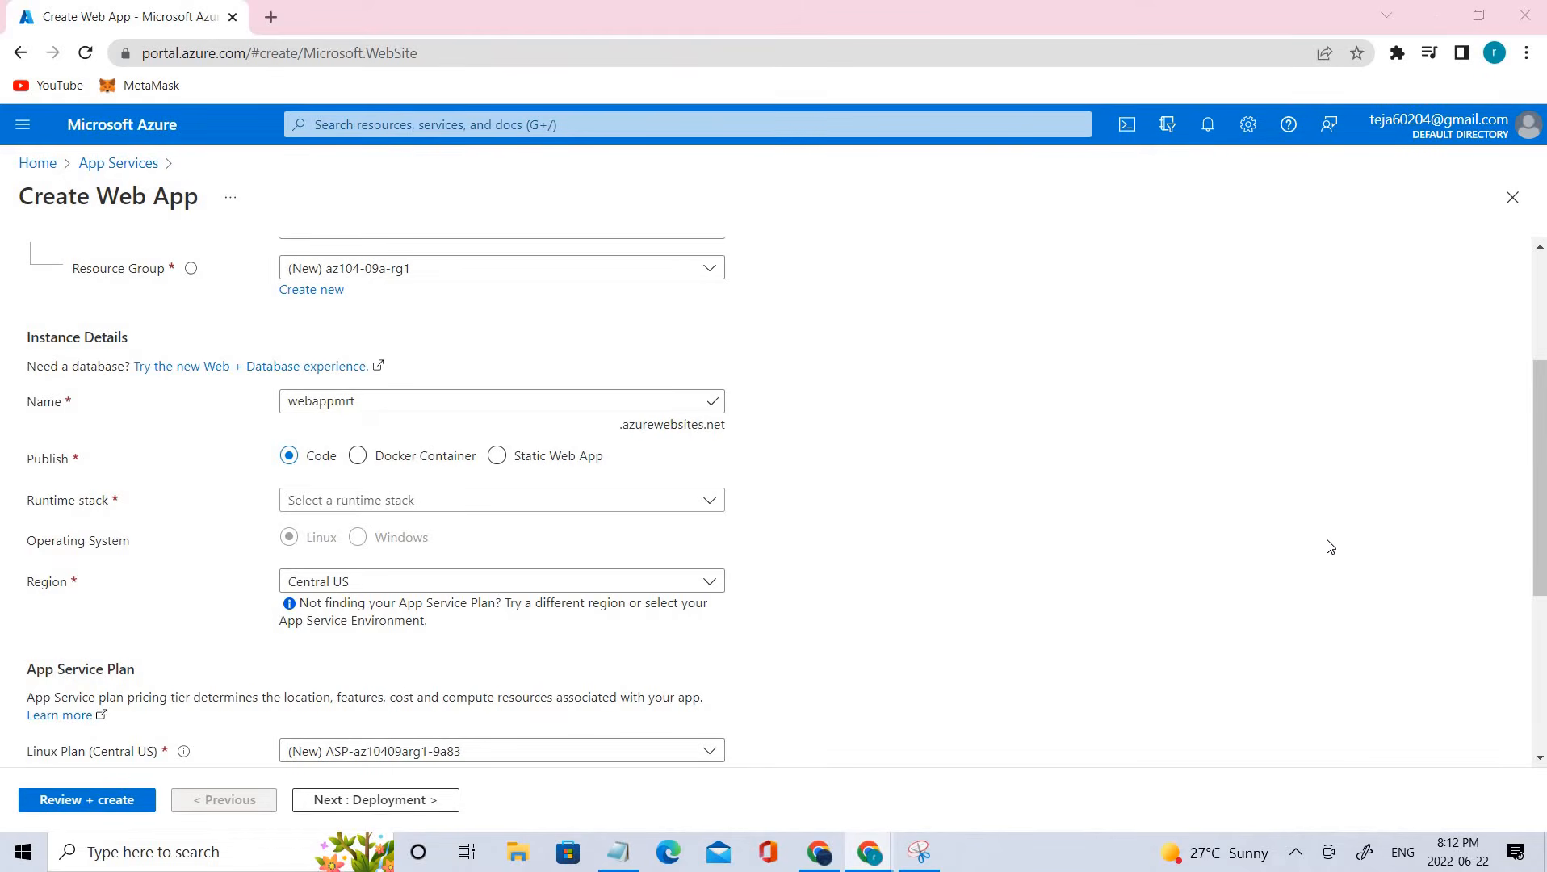
pyautogui.click(519, 513)
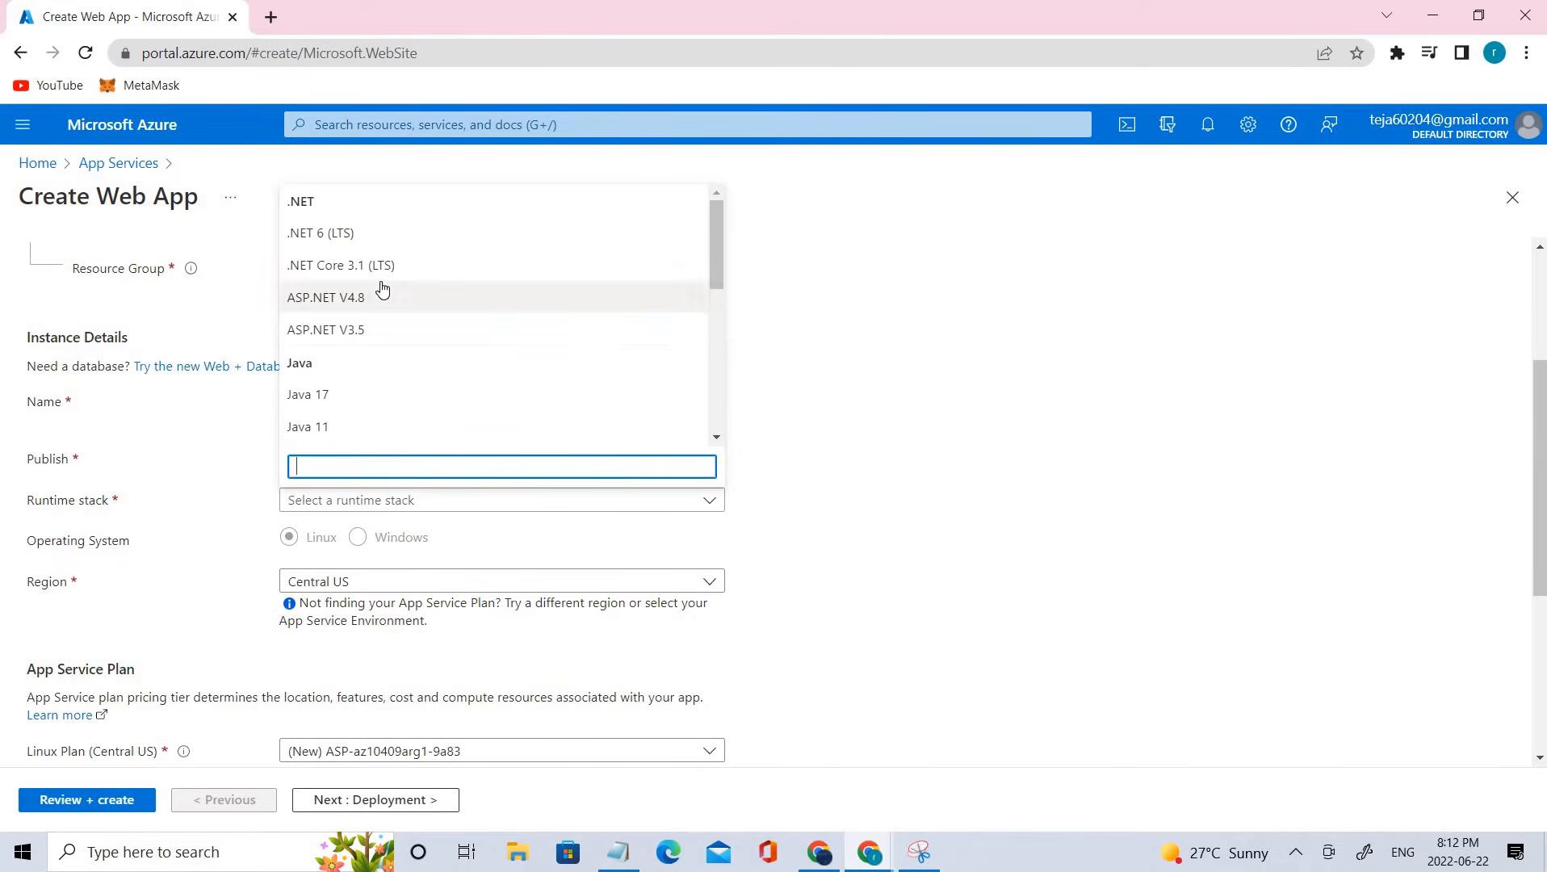
pyautogui.scroll(-5, 387, 392)
pyautogui.scroll(-2, 387, 393)
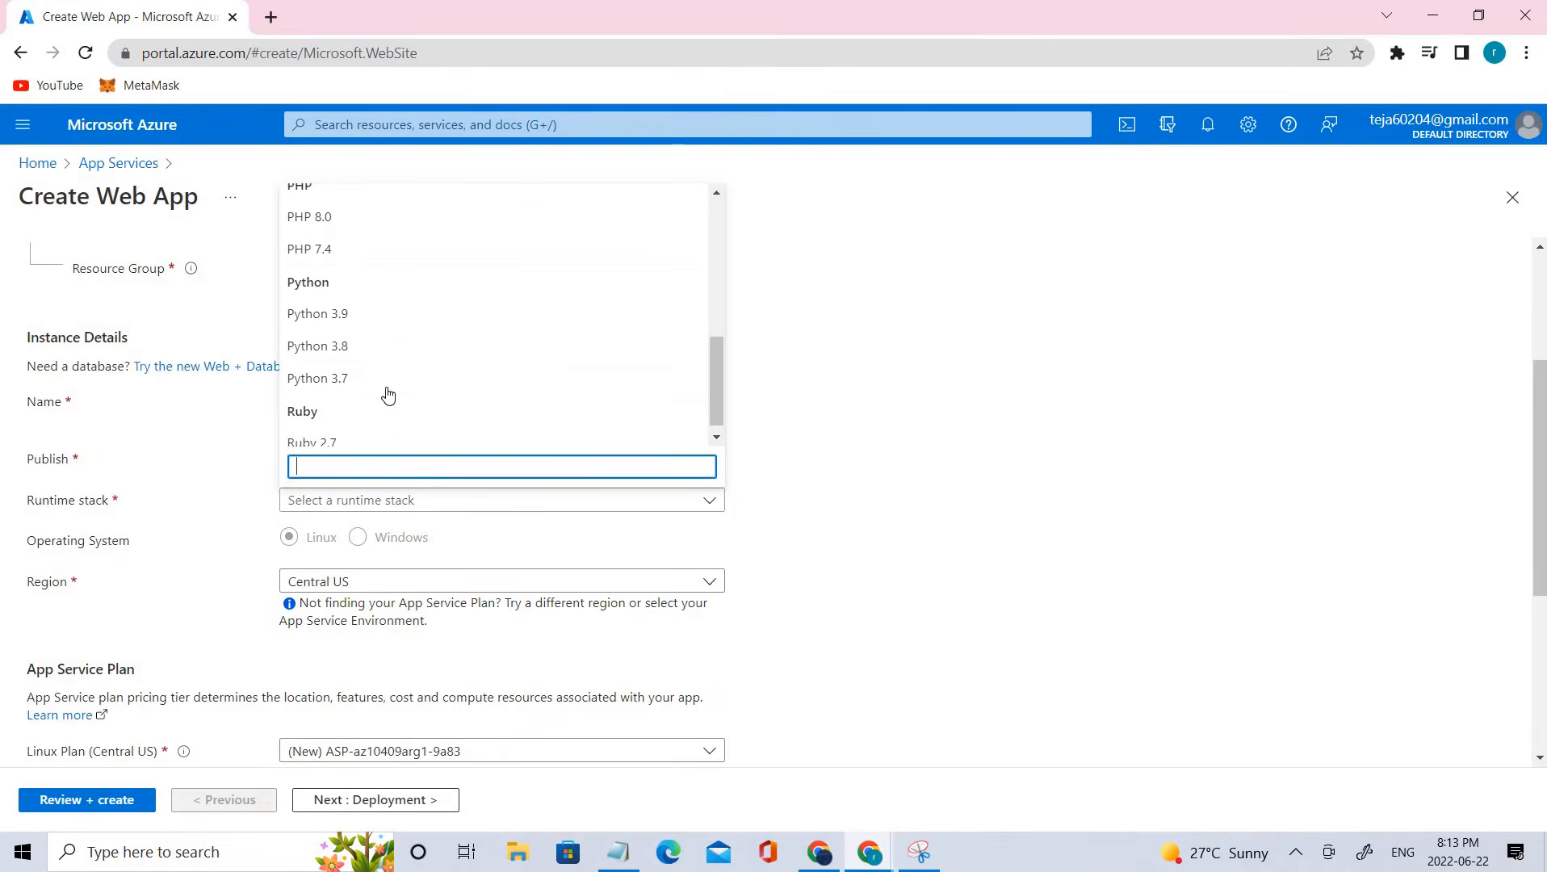
pyautogui.scroll(3, 359, 412)
pyautogui.scroll(-1, 323, 355)
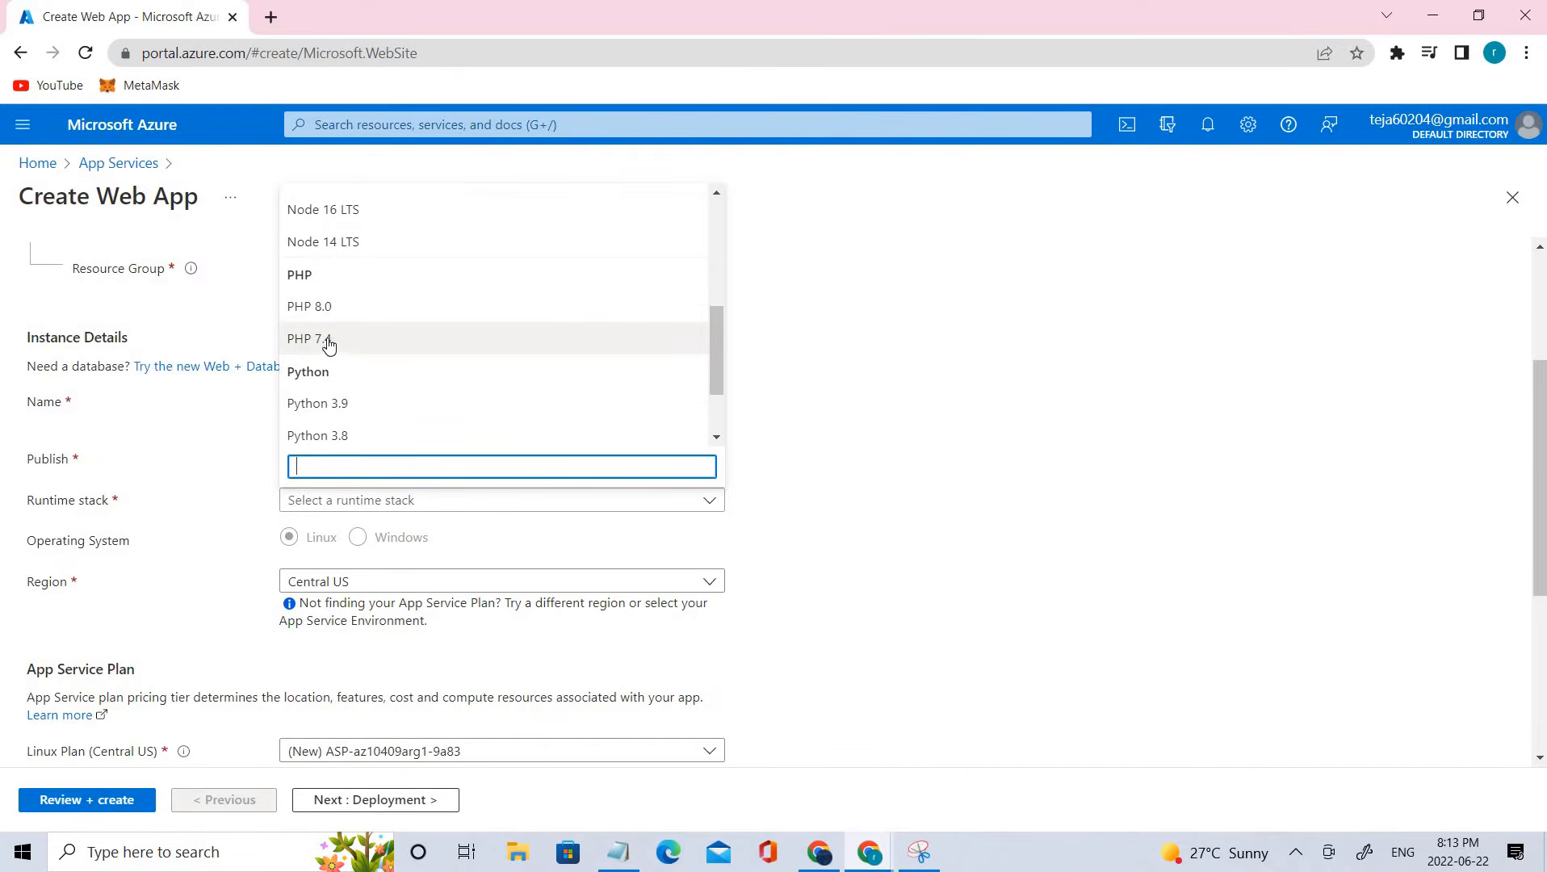
pyautogui.click(322, 342)
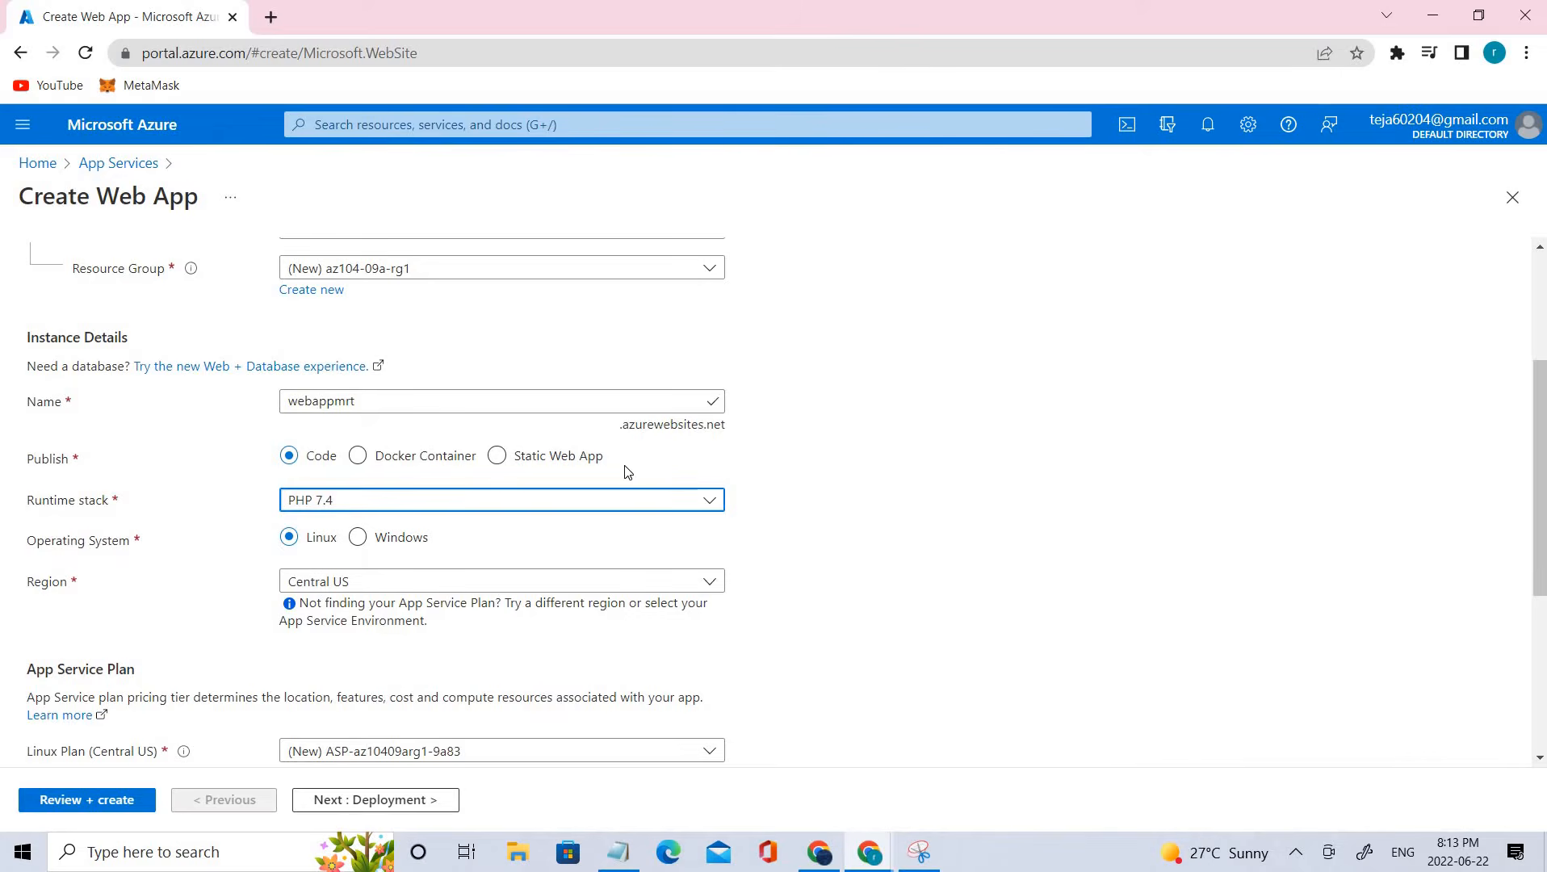
pyautogui.click(421, 550)
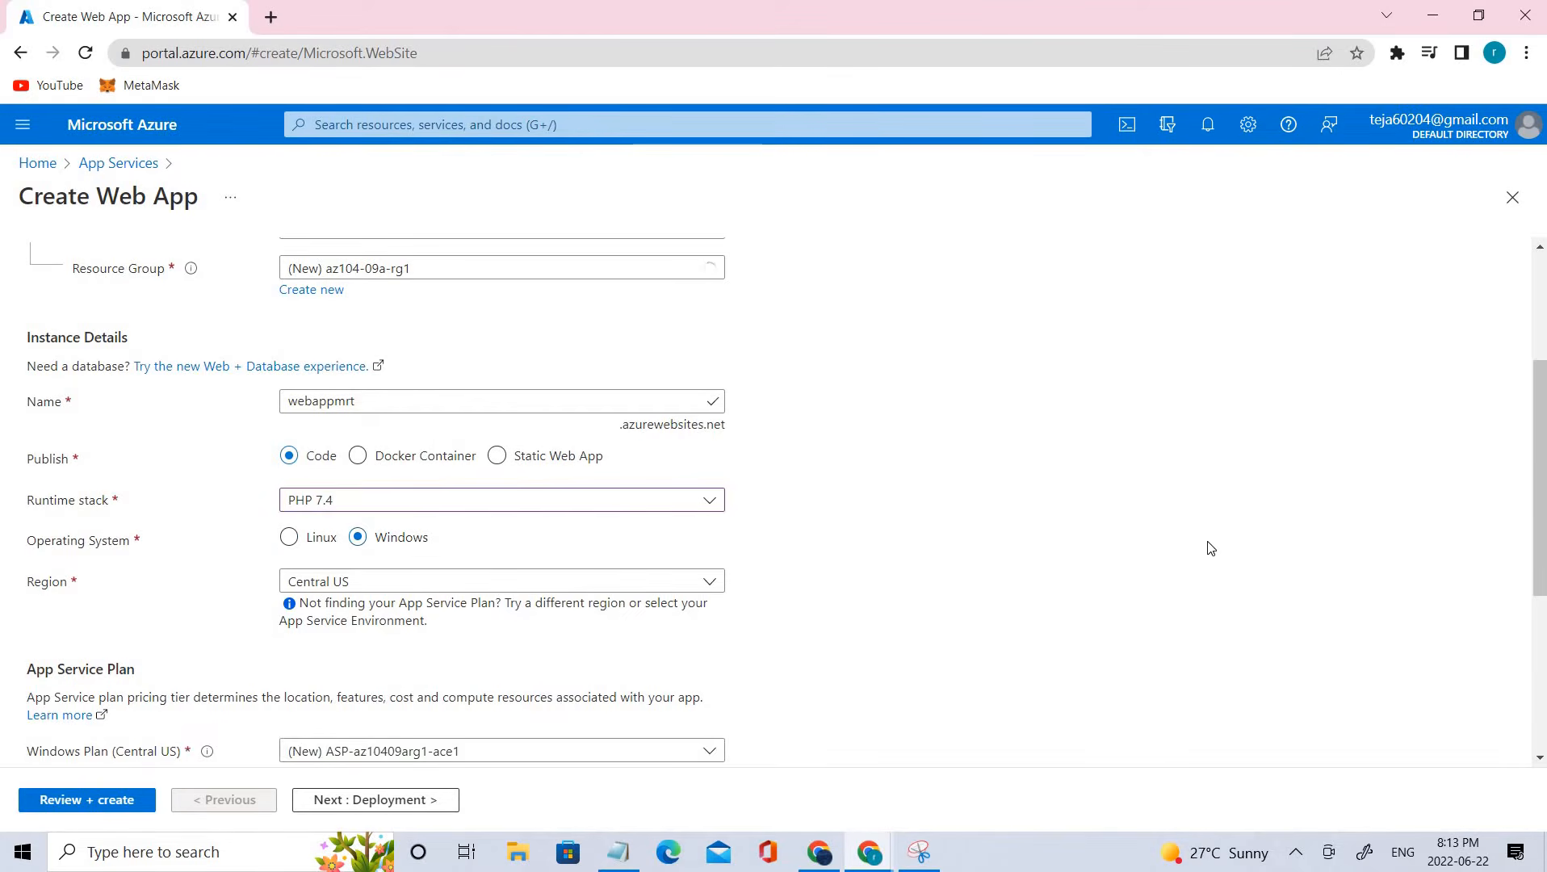
# - Set the web app's region to East US
pyautogui.scroll(-1, 756, 473)
pyautogui.click(704, 482)
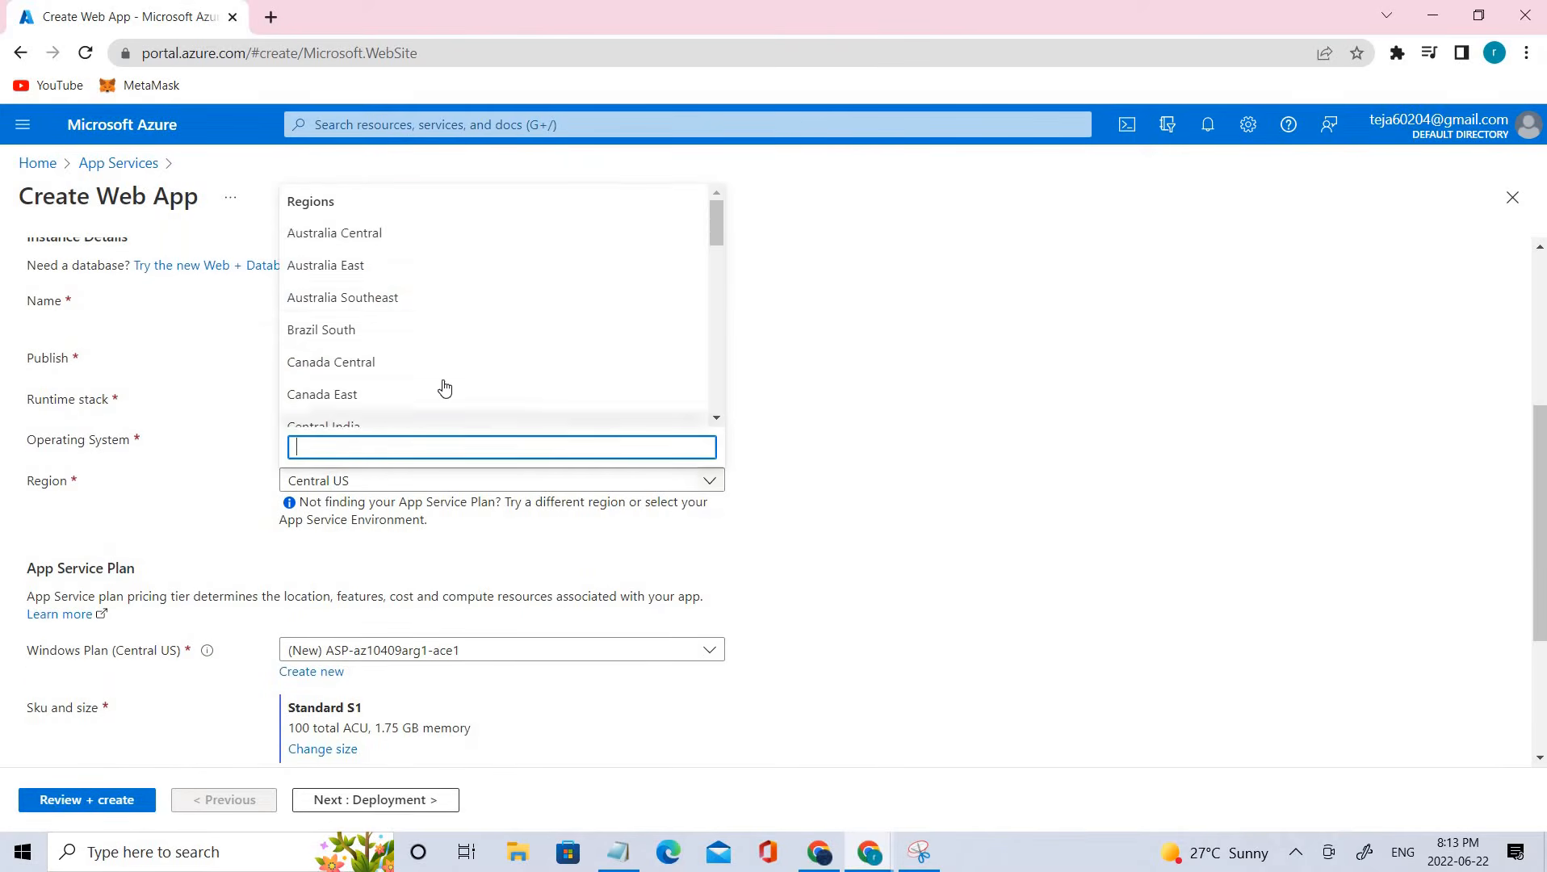
pyautogui.scroll(-2, 444, 390)
pyautogui.click(363, 330)
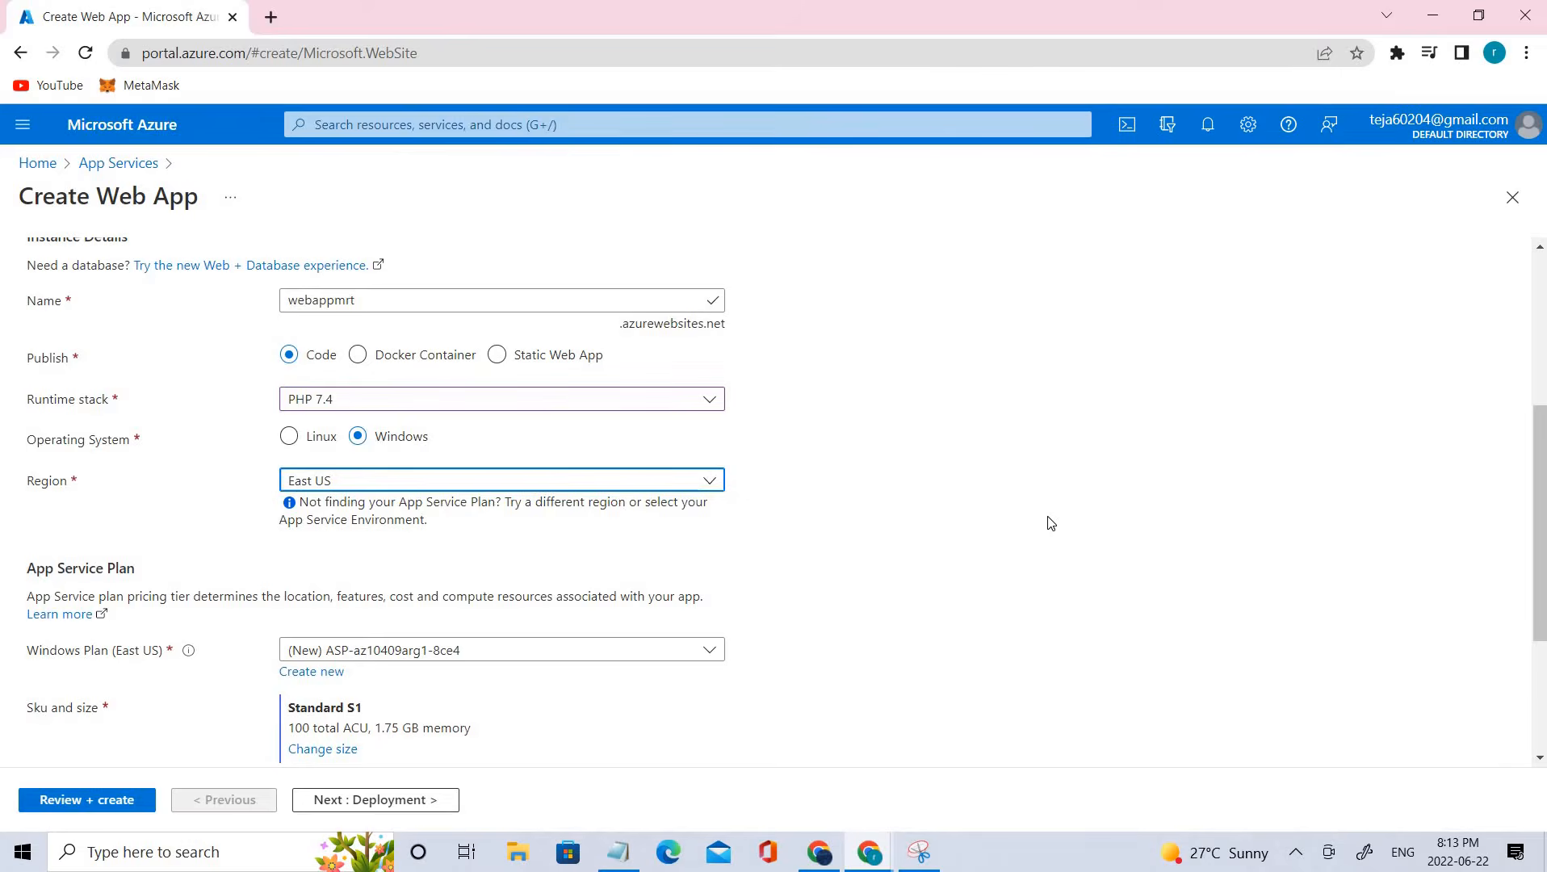
# - Review the App Service plan and configuration summary, create the web app, and open the deployed resource
pyautogui.scroll(-1, 1049, 523)
pyautogui.scroll(1, 1050, 523)
pyautogui.scroll(-3, 952, 510)
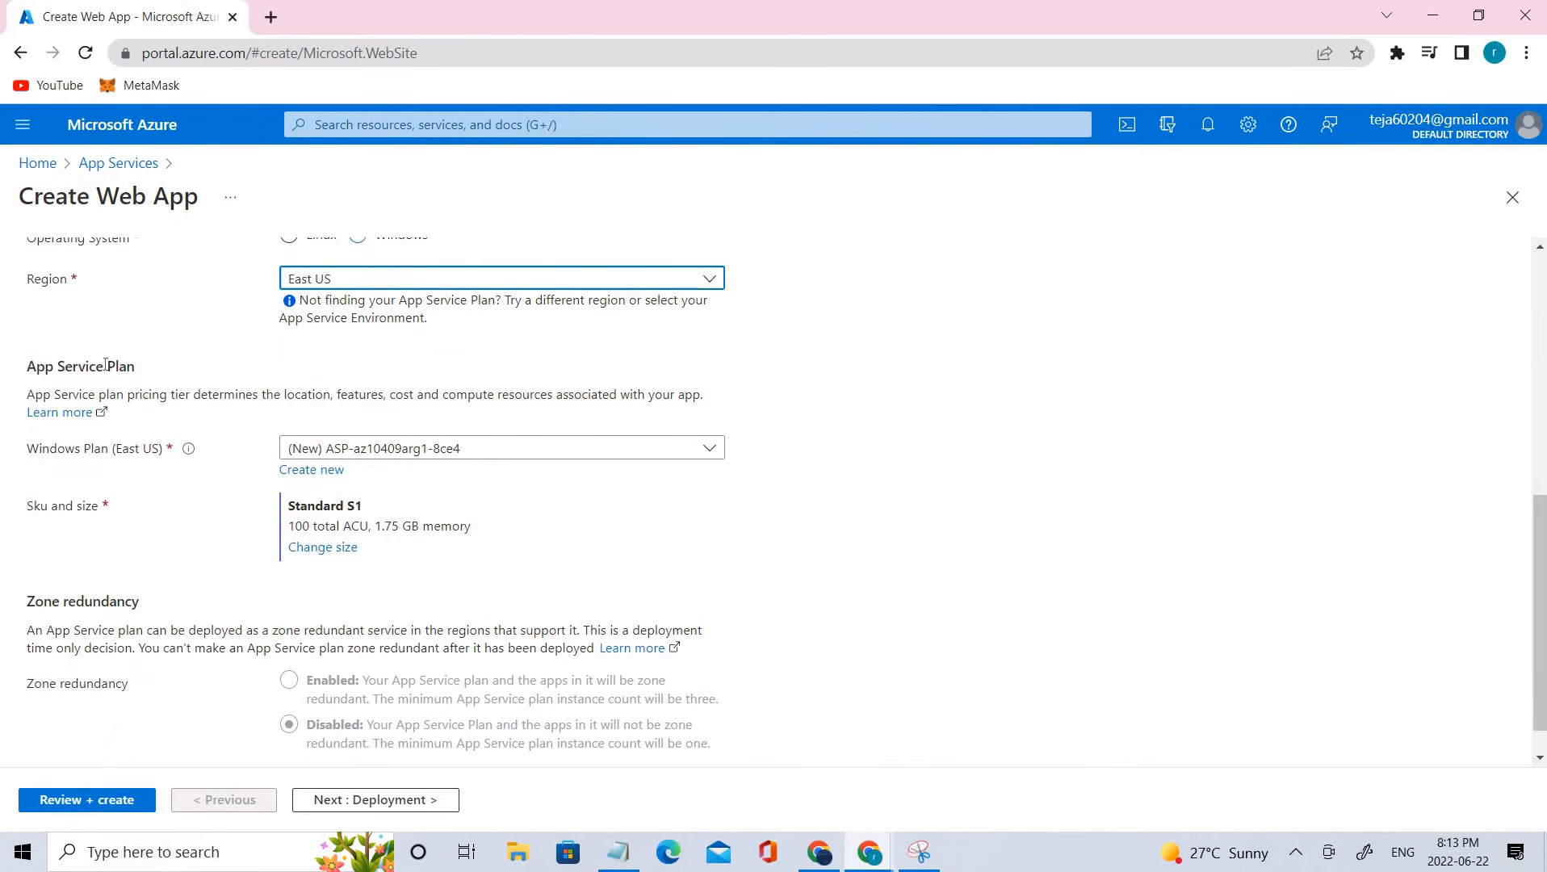
pyautogui.moveTo(4, 367); pyautogui.dragTo(160, 394)
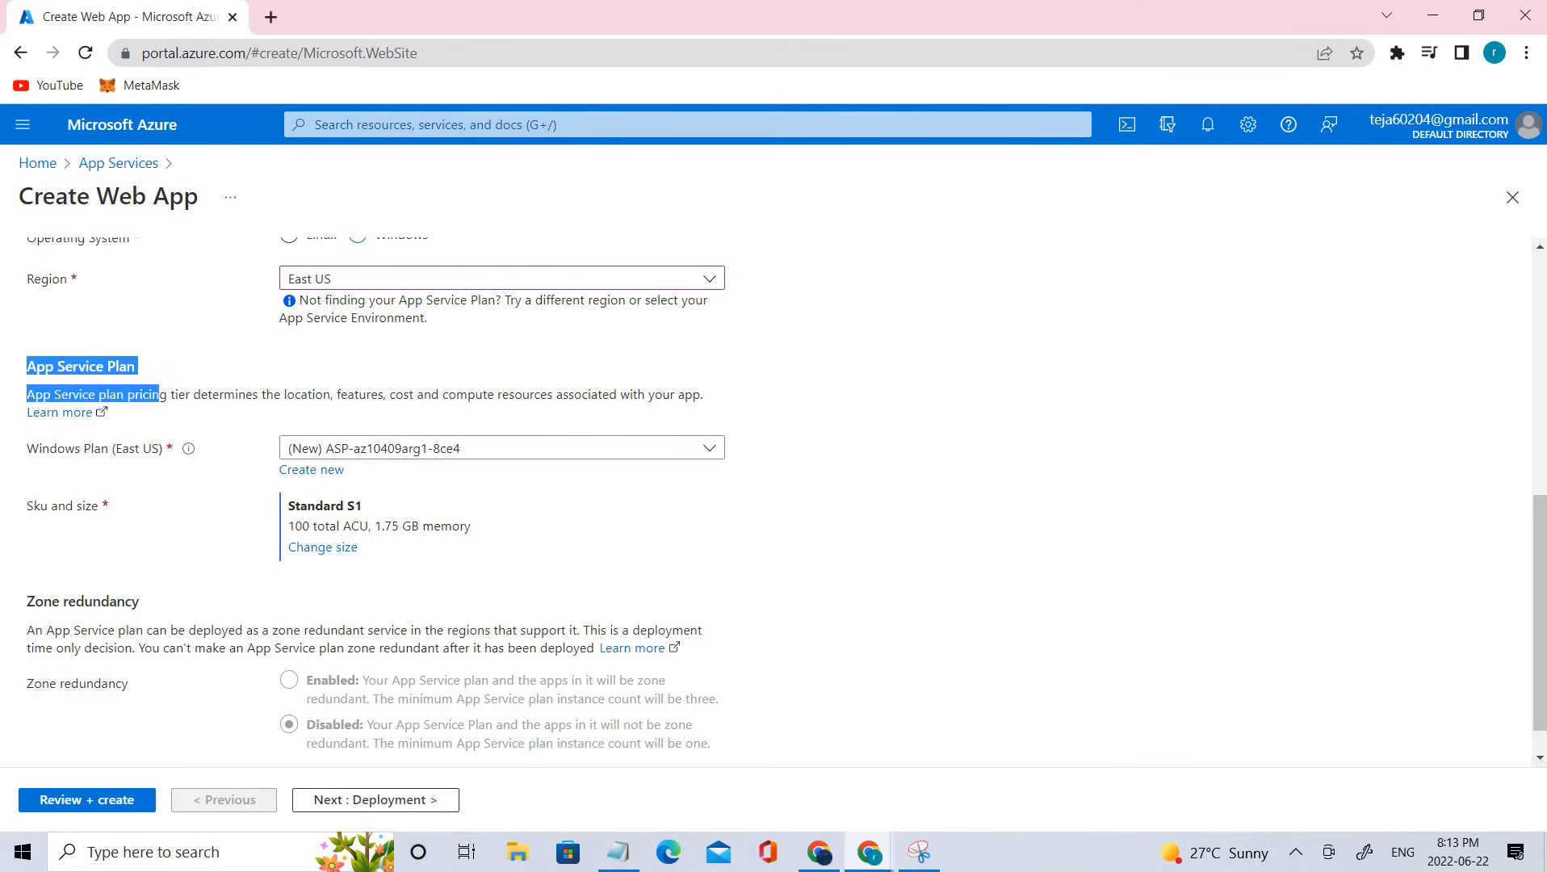
pyautogui.scroll(-1, 1191, 663)
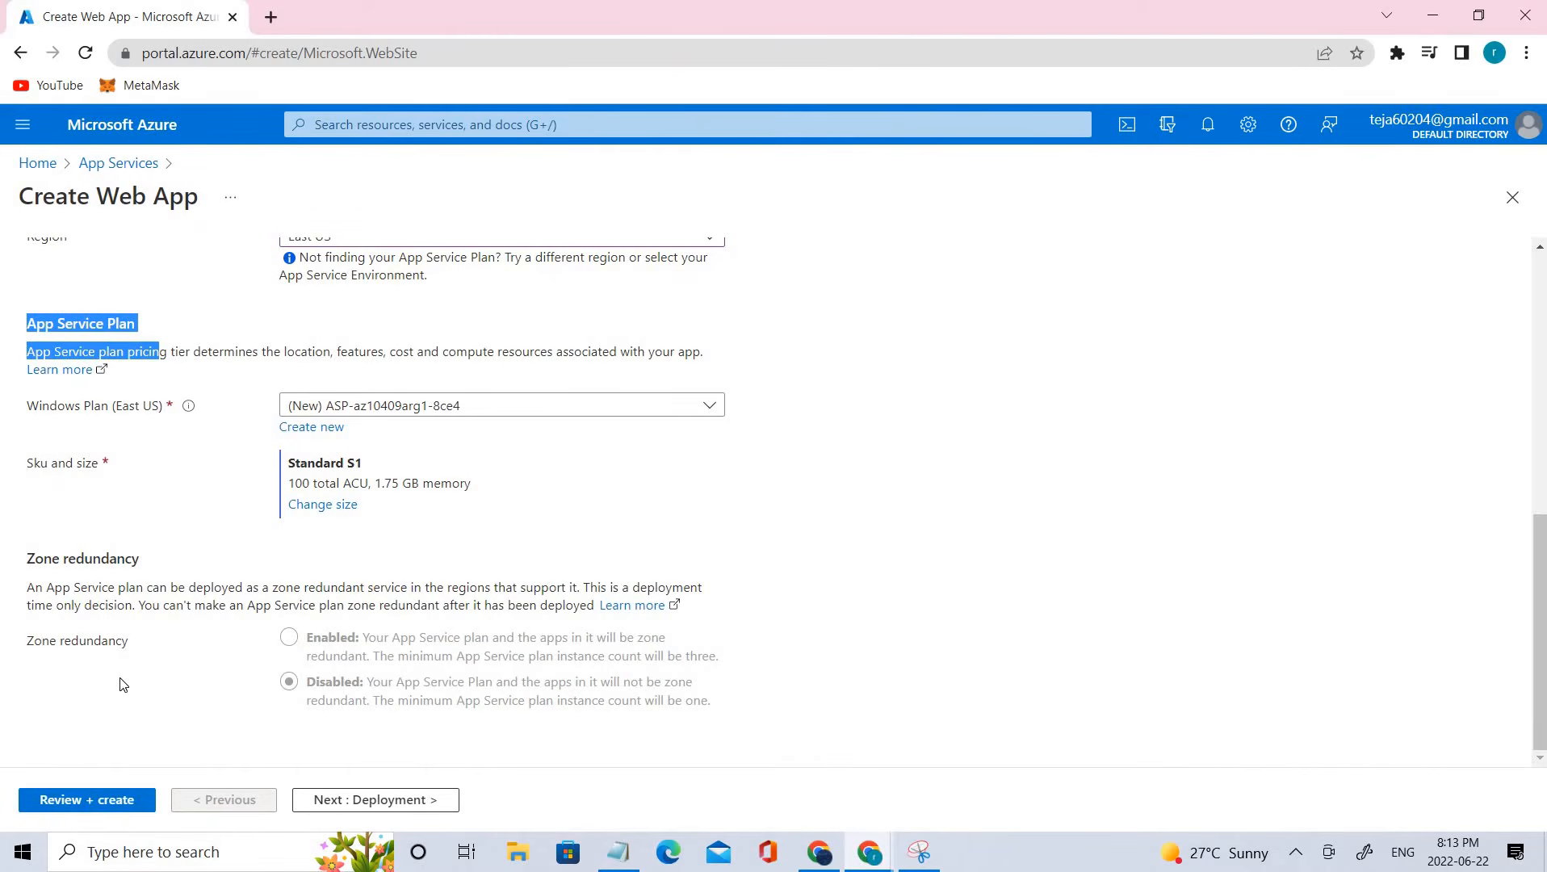
pyautogui.click(105, 803)
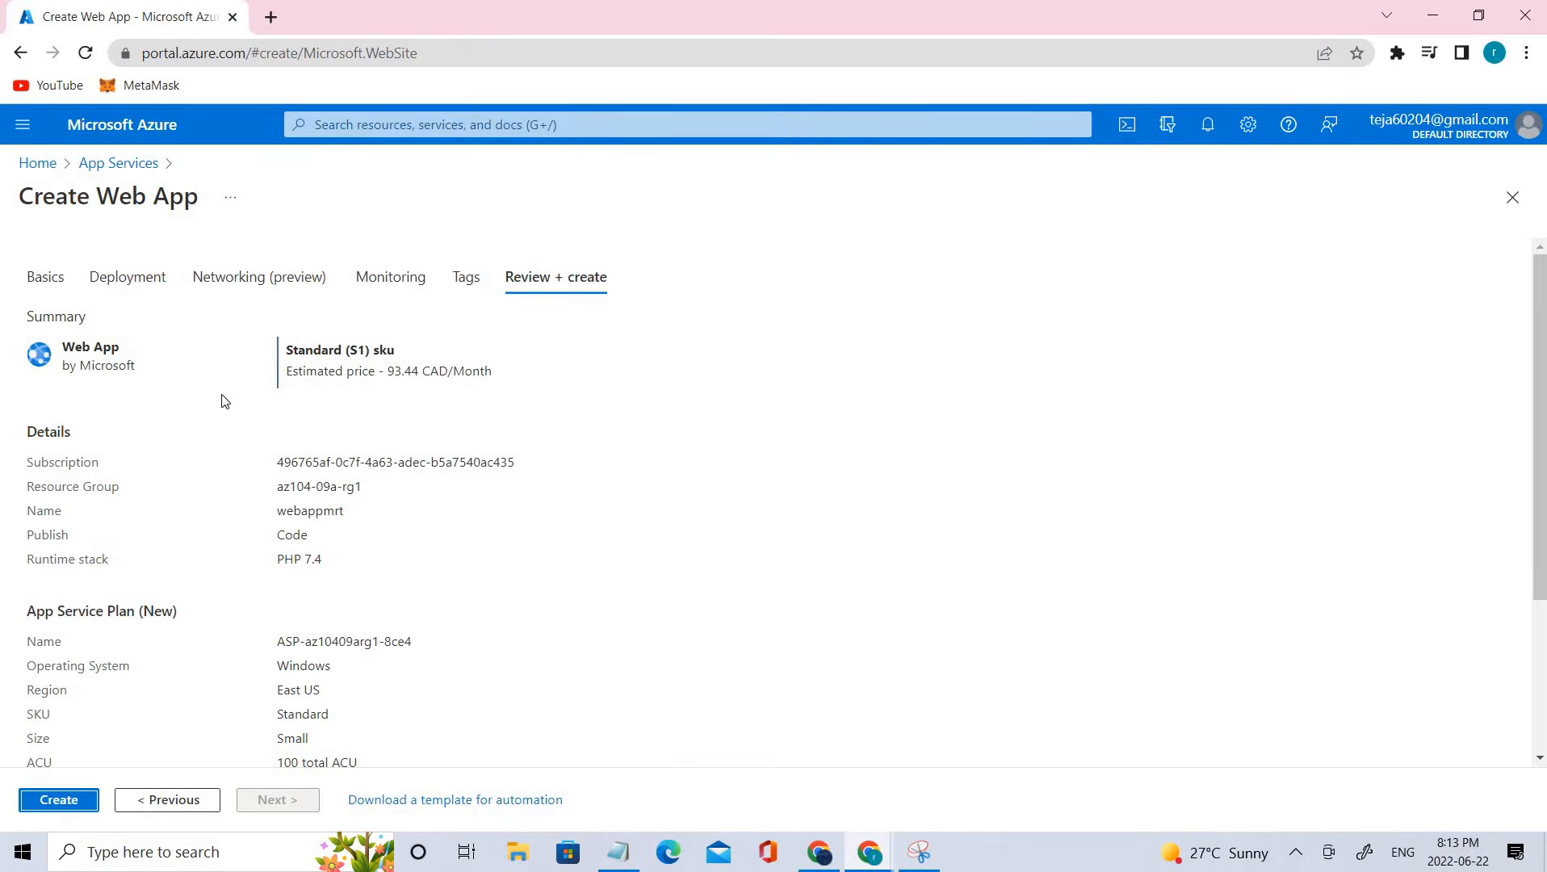
pyautogui.scroll(-3, 192, 620)
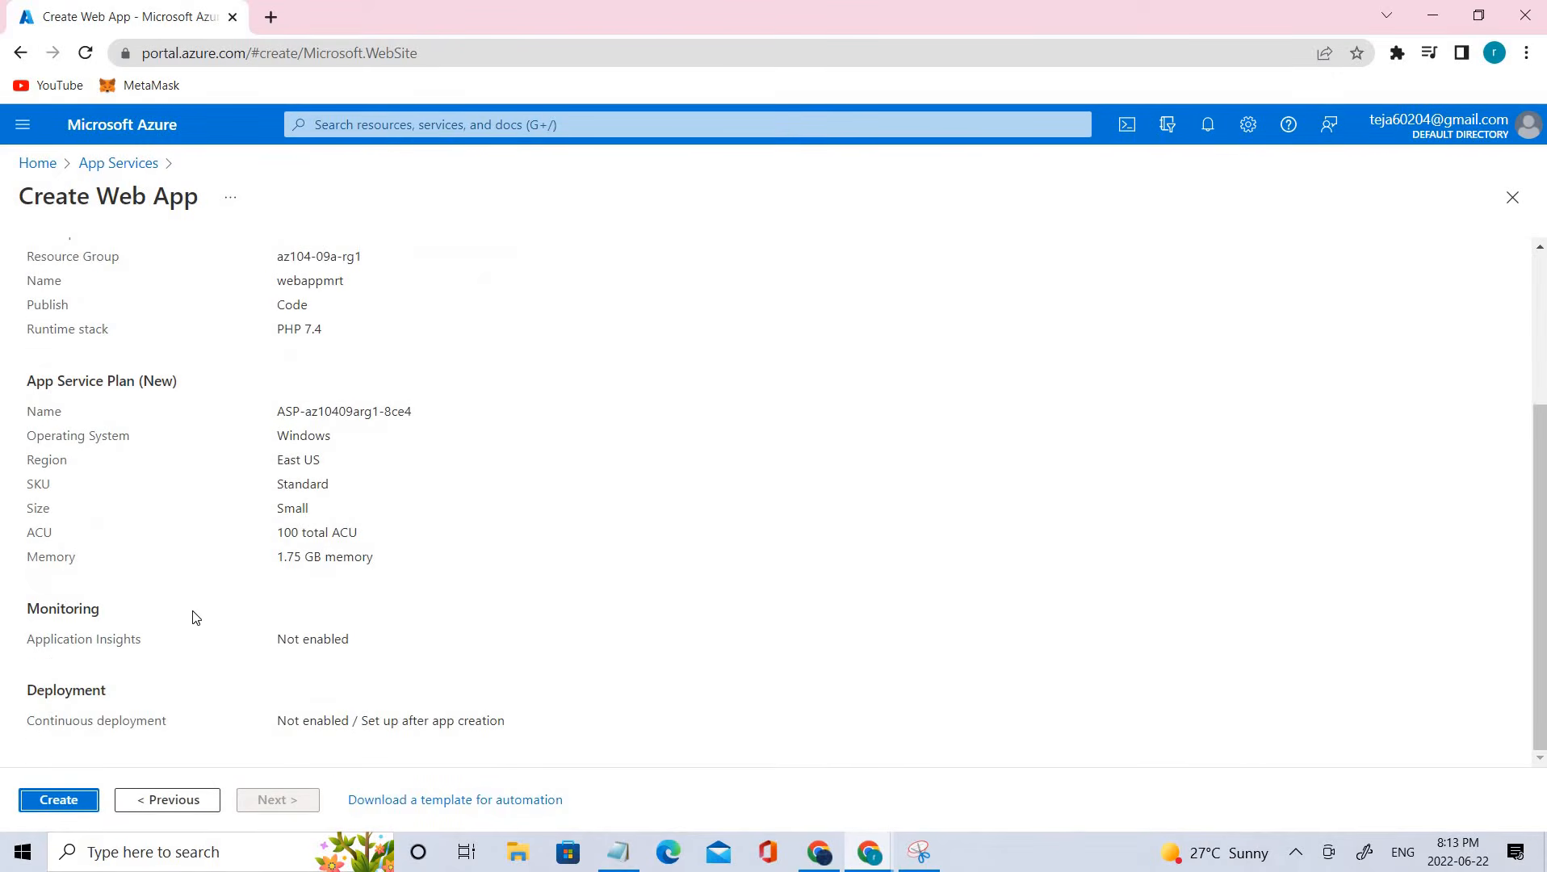
pyautogui.click(70, 799)
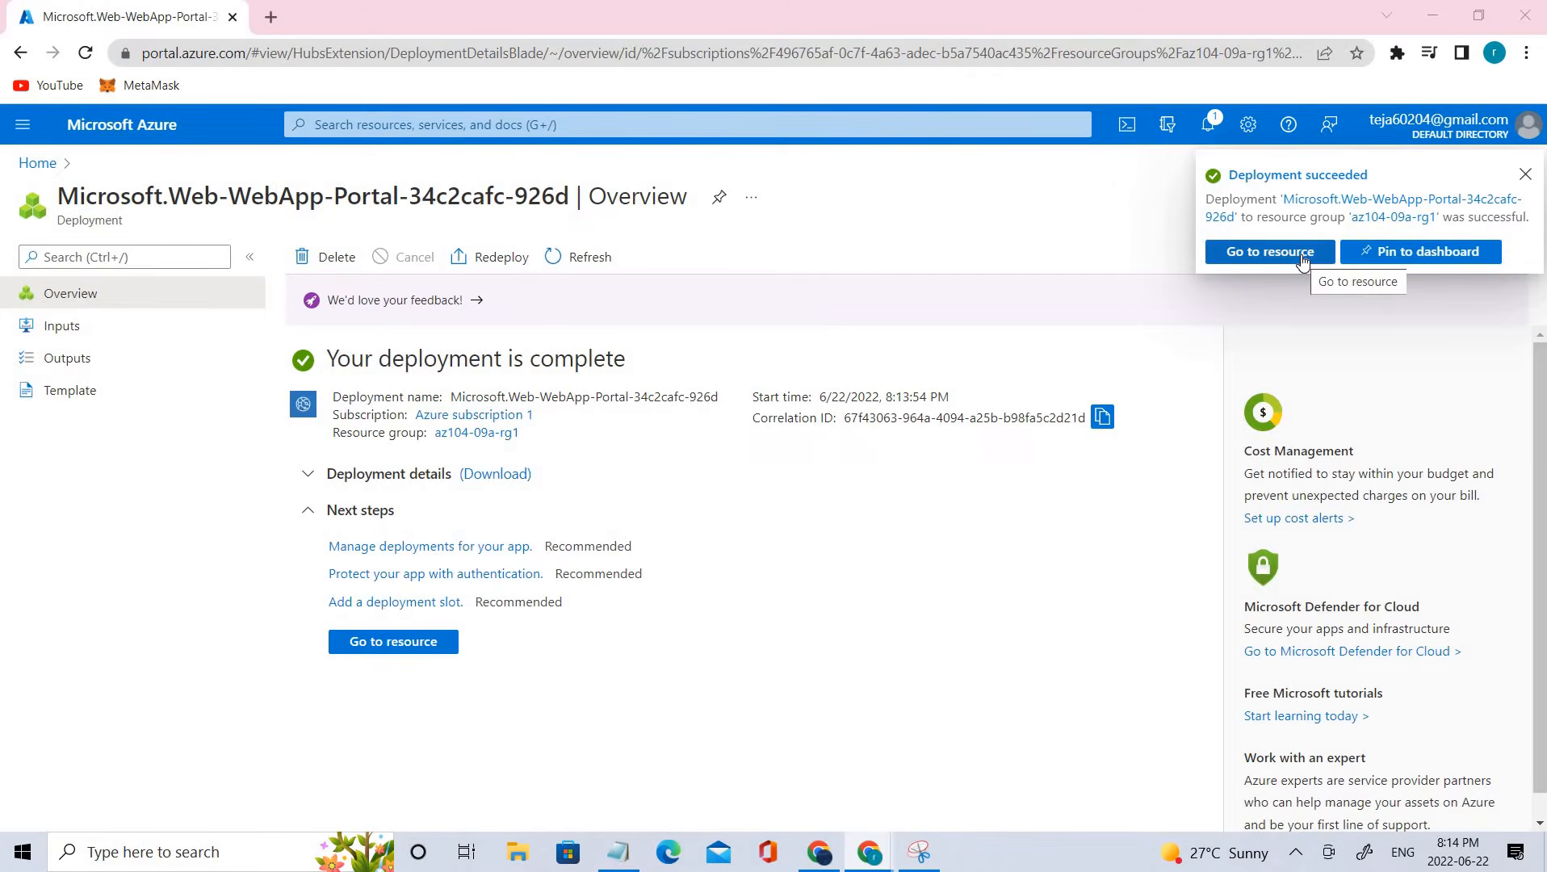
pyautogui.click(1303, 257)
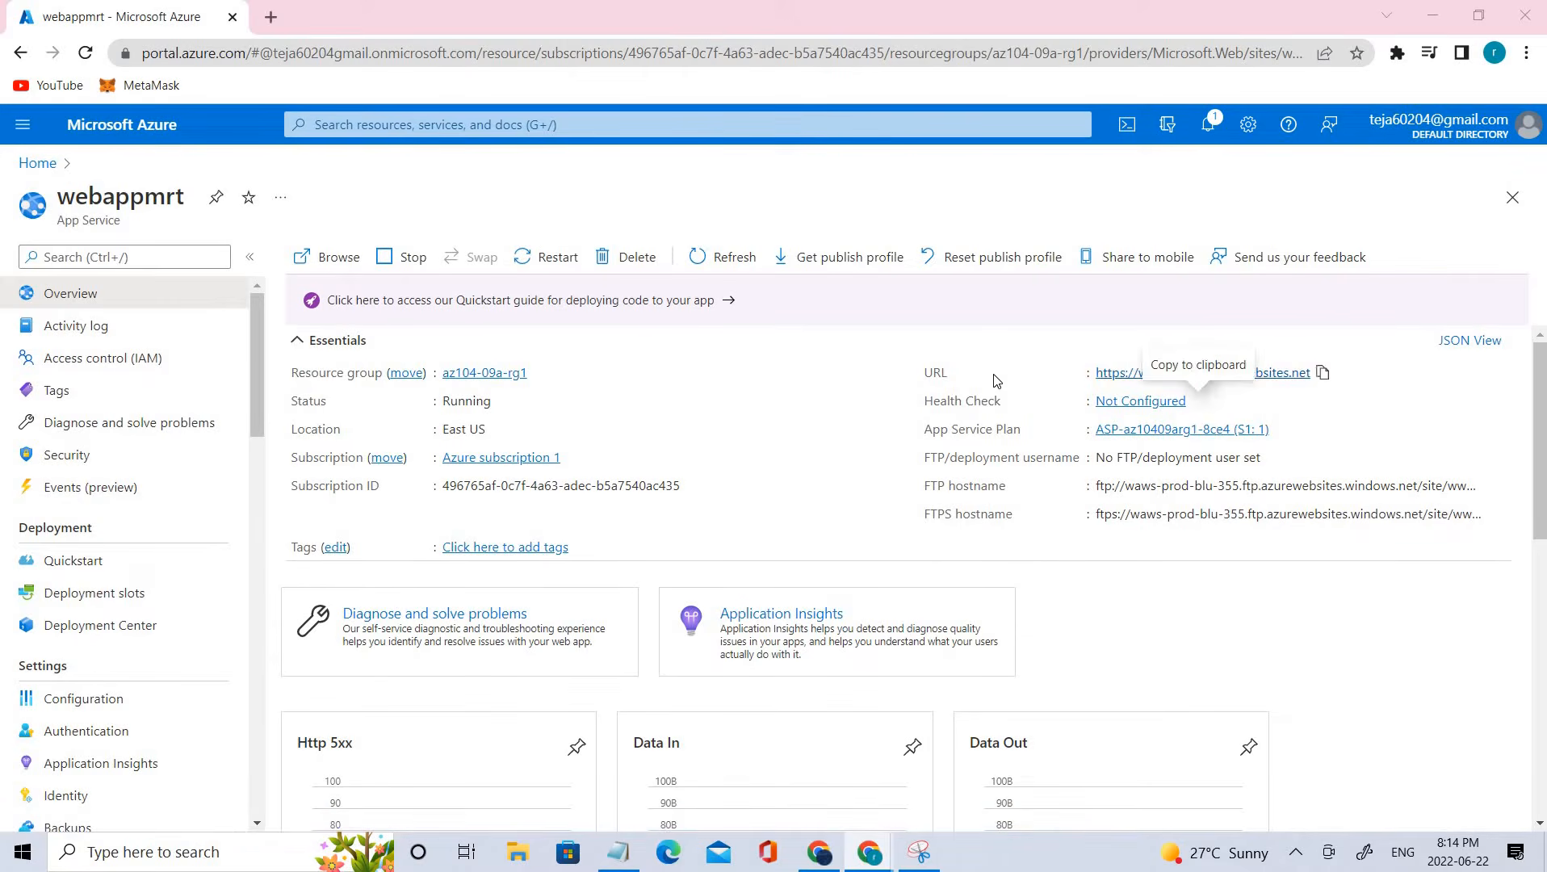
# - Copy the webappmrt URL and load the site in a new browser tab to check its default page
pyautogui.moveTo(896, 381); pyautogui.dragTo(951, 373)
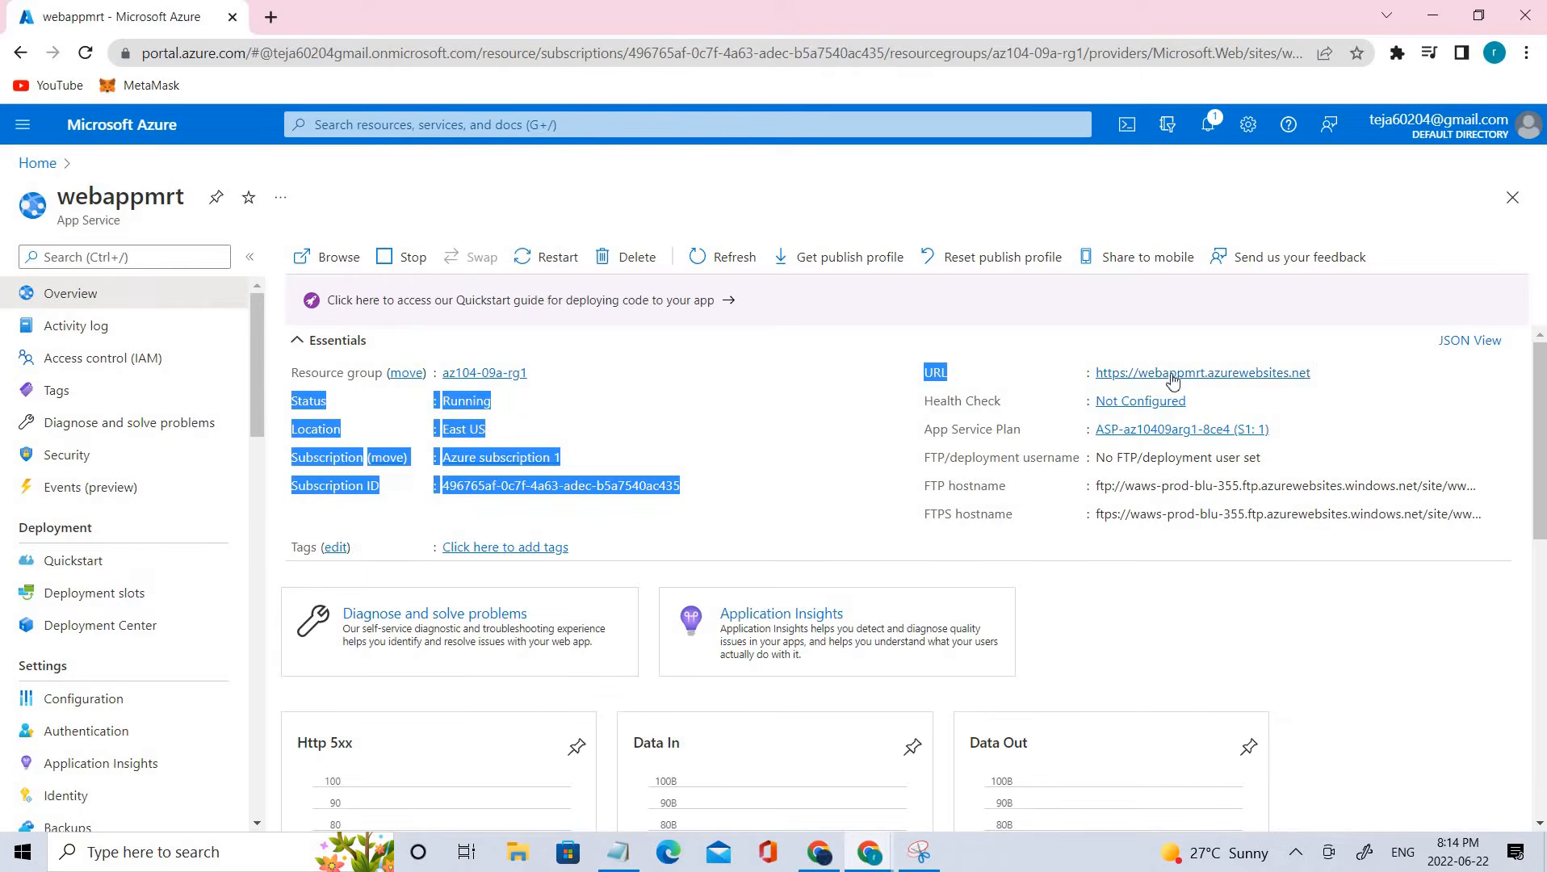
pyautogui.click(1322, 372)
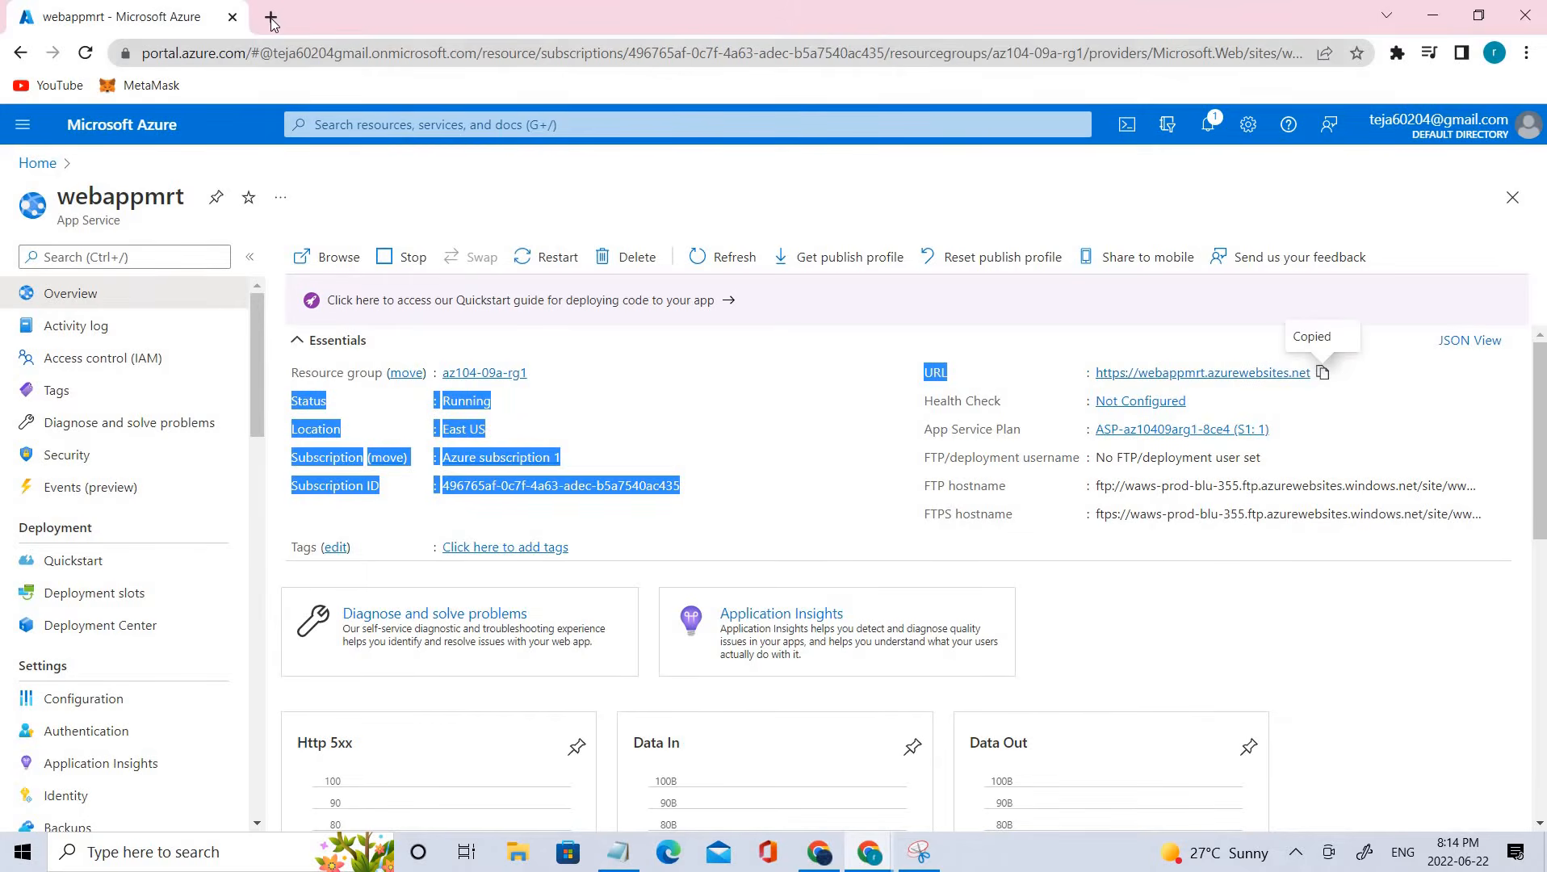
pyautogui.click(271, 17)
pyautogui.hotkey('ctrl', 'v')
pyautogui.press('Return')
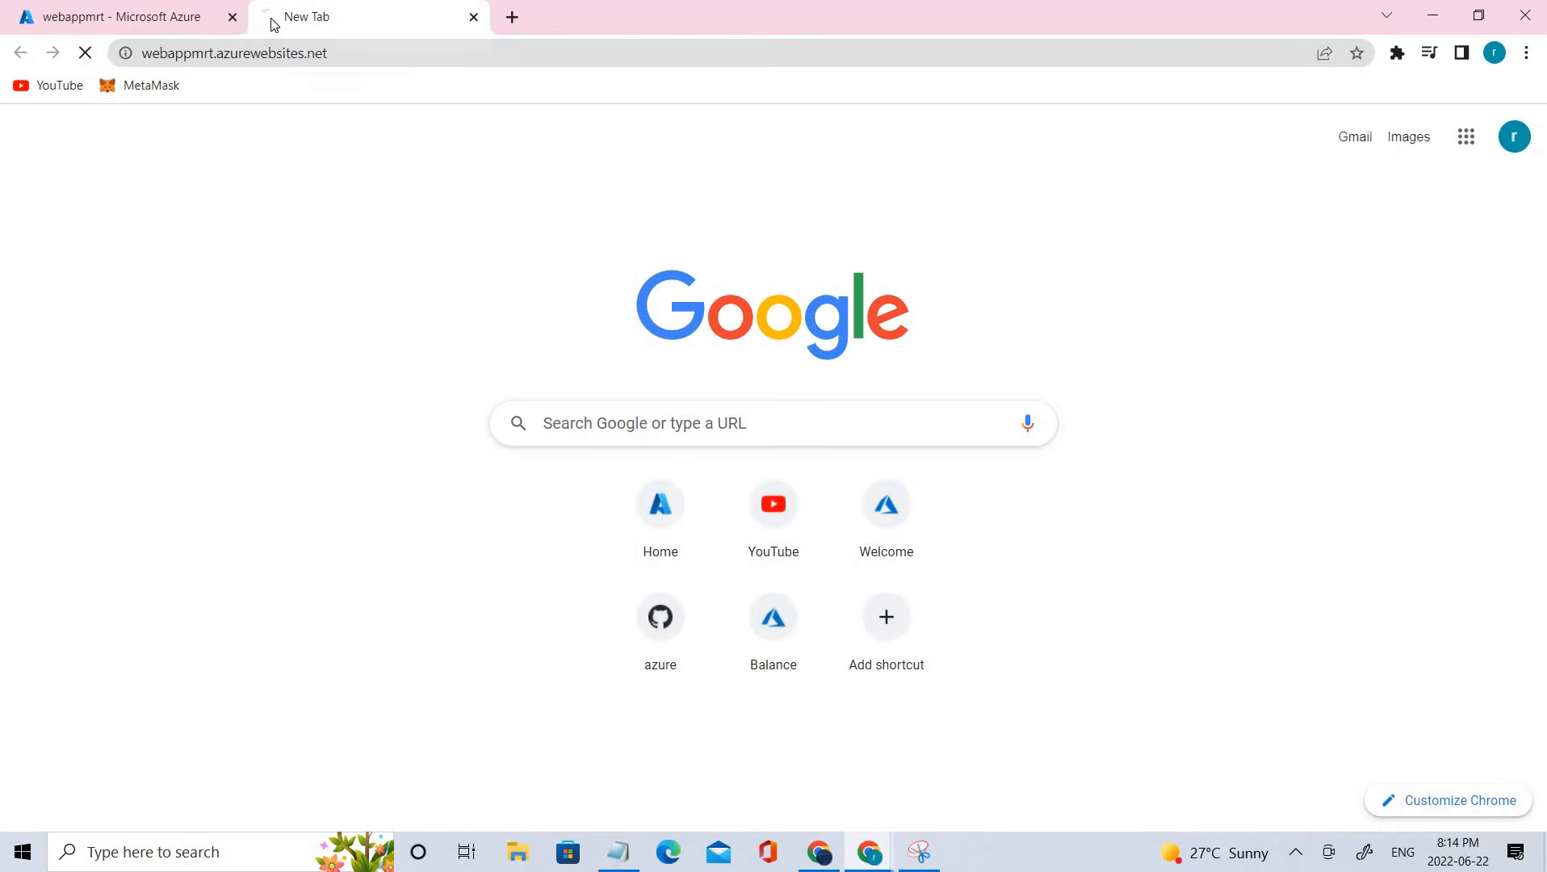
pyautogui.moveTo(219, 371); pyautogui.dragTo(734, 757)
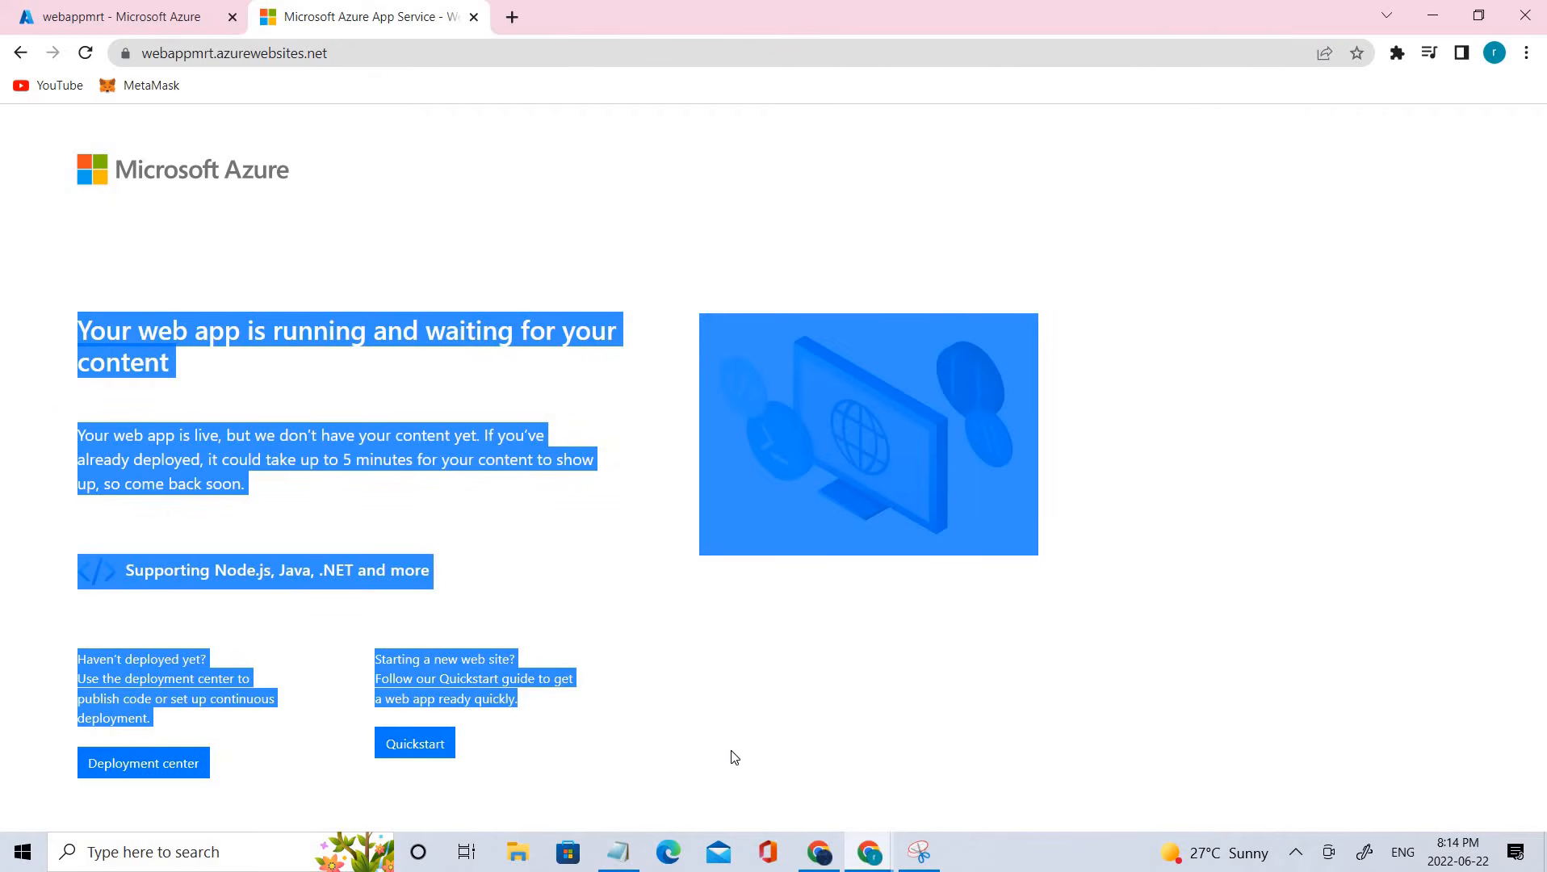
# - Return to the webappmrt resource in the Azure portal and open its deployment slots
pyautogui.click(128, 16)
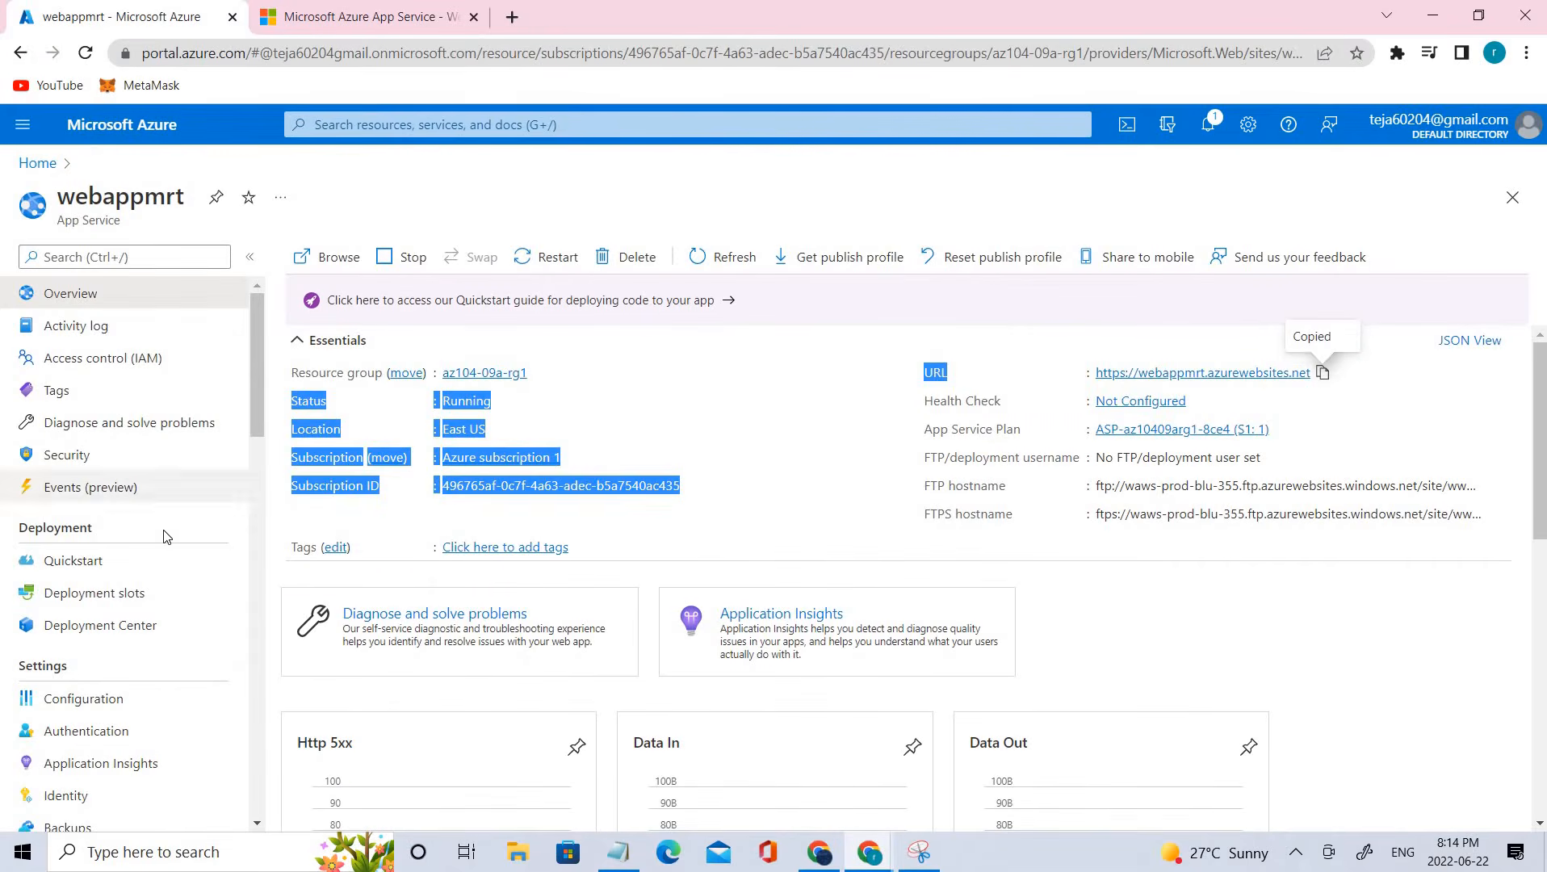
pyautogui.click(22, 523)
pyautogui.doubleClick(22, 524)
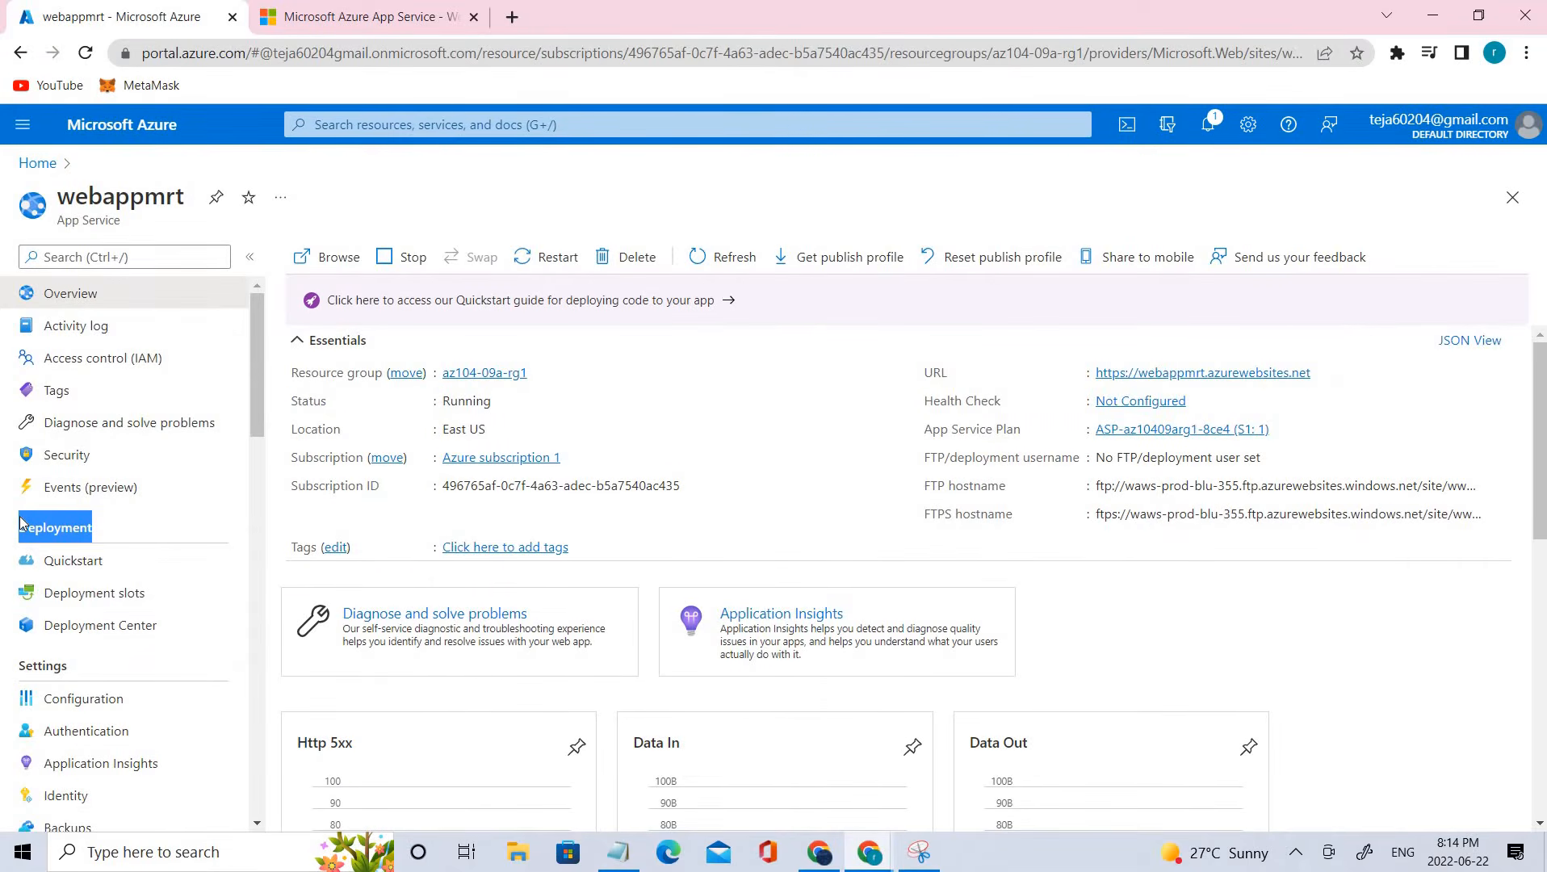
pyautogui.click(75, 606)
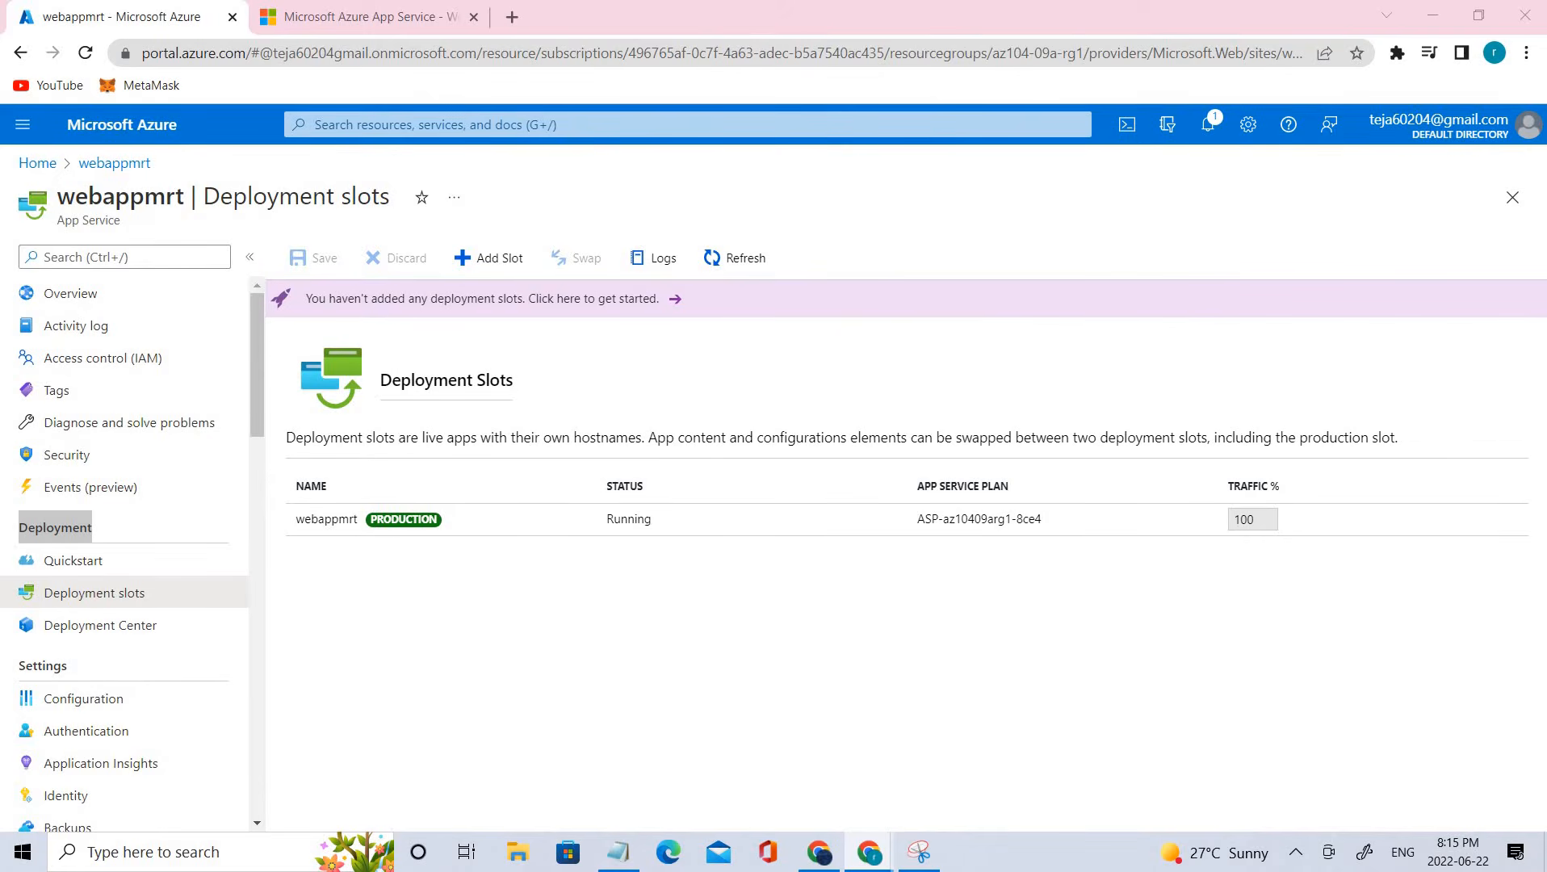
# - Add a deployment slot named staging to webappmrt without cloning settings
pyautogui.click(475, 275)
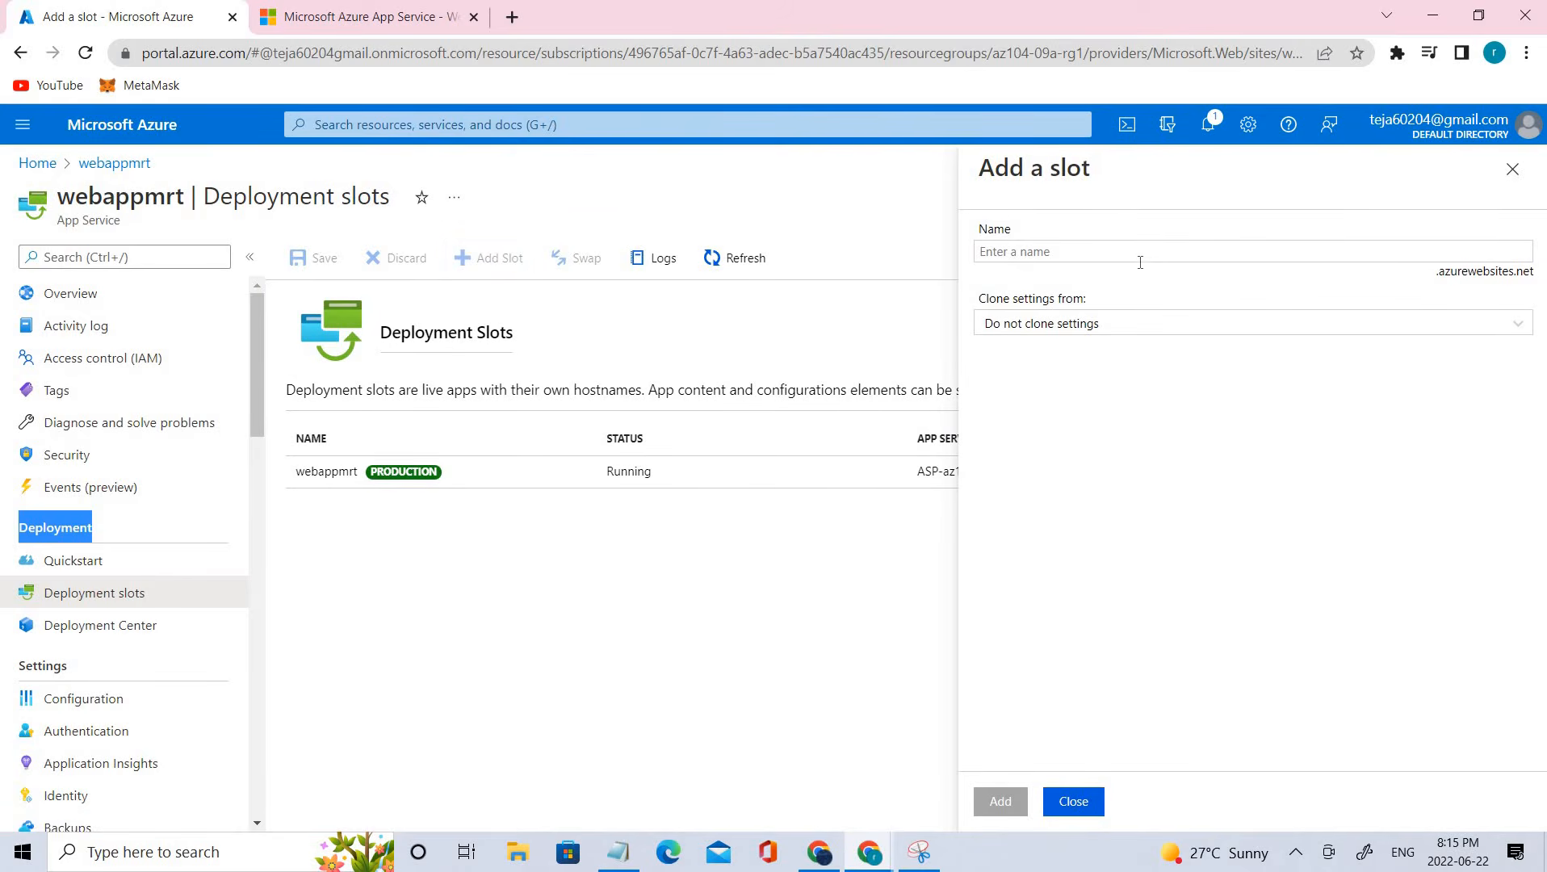
pyautogui.click(1132, 250)
pyautogui.write('s')
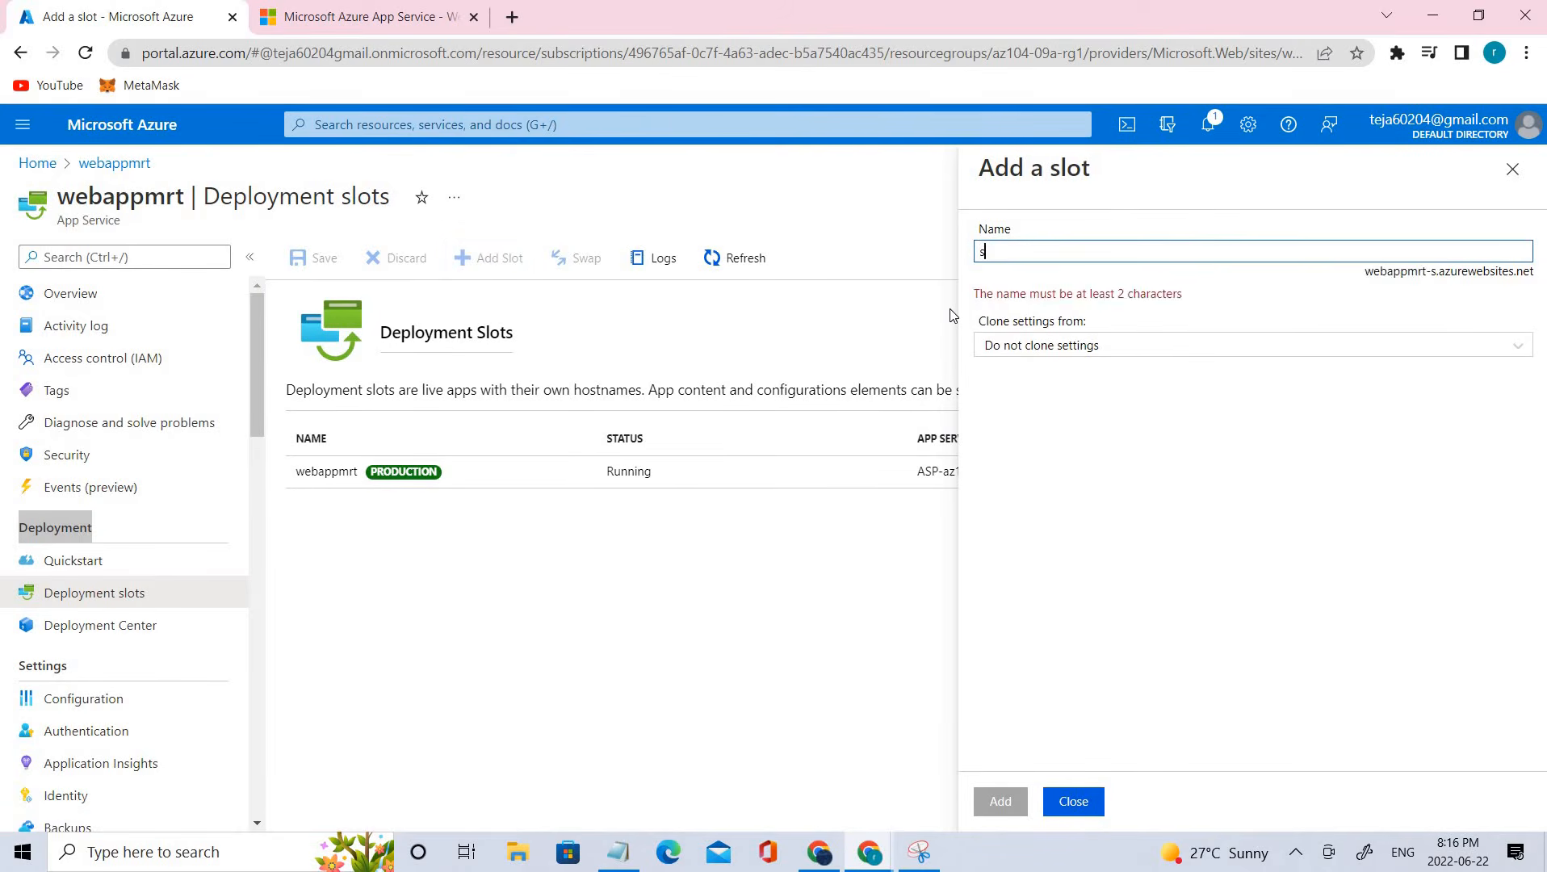
pyautogui.write('taging')
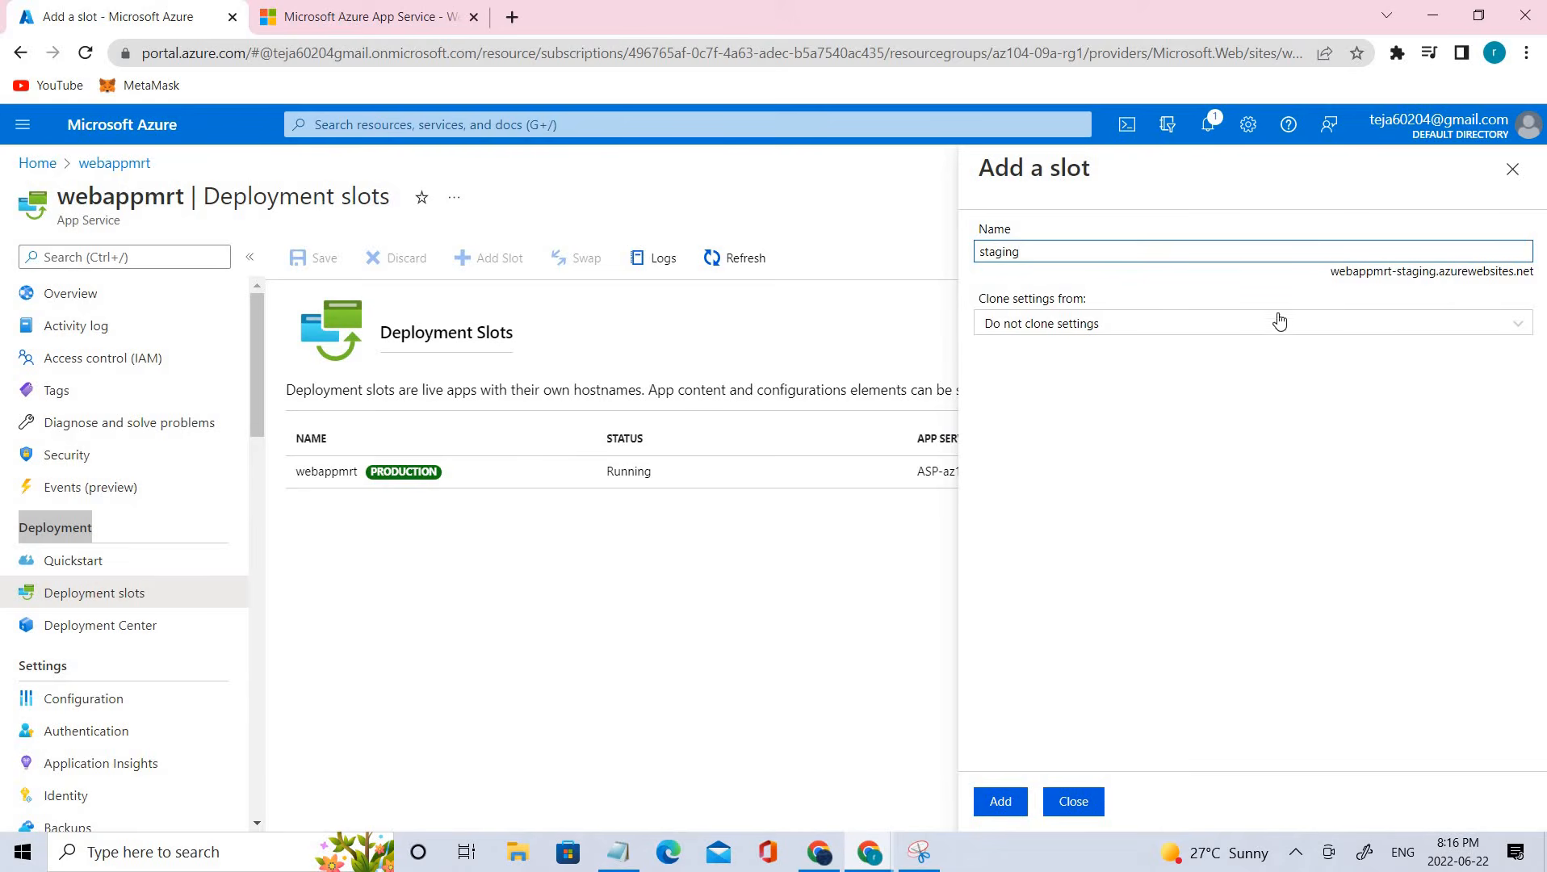
pyautogui.click(1258, 332)
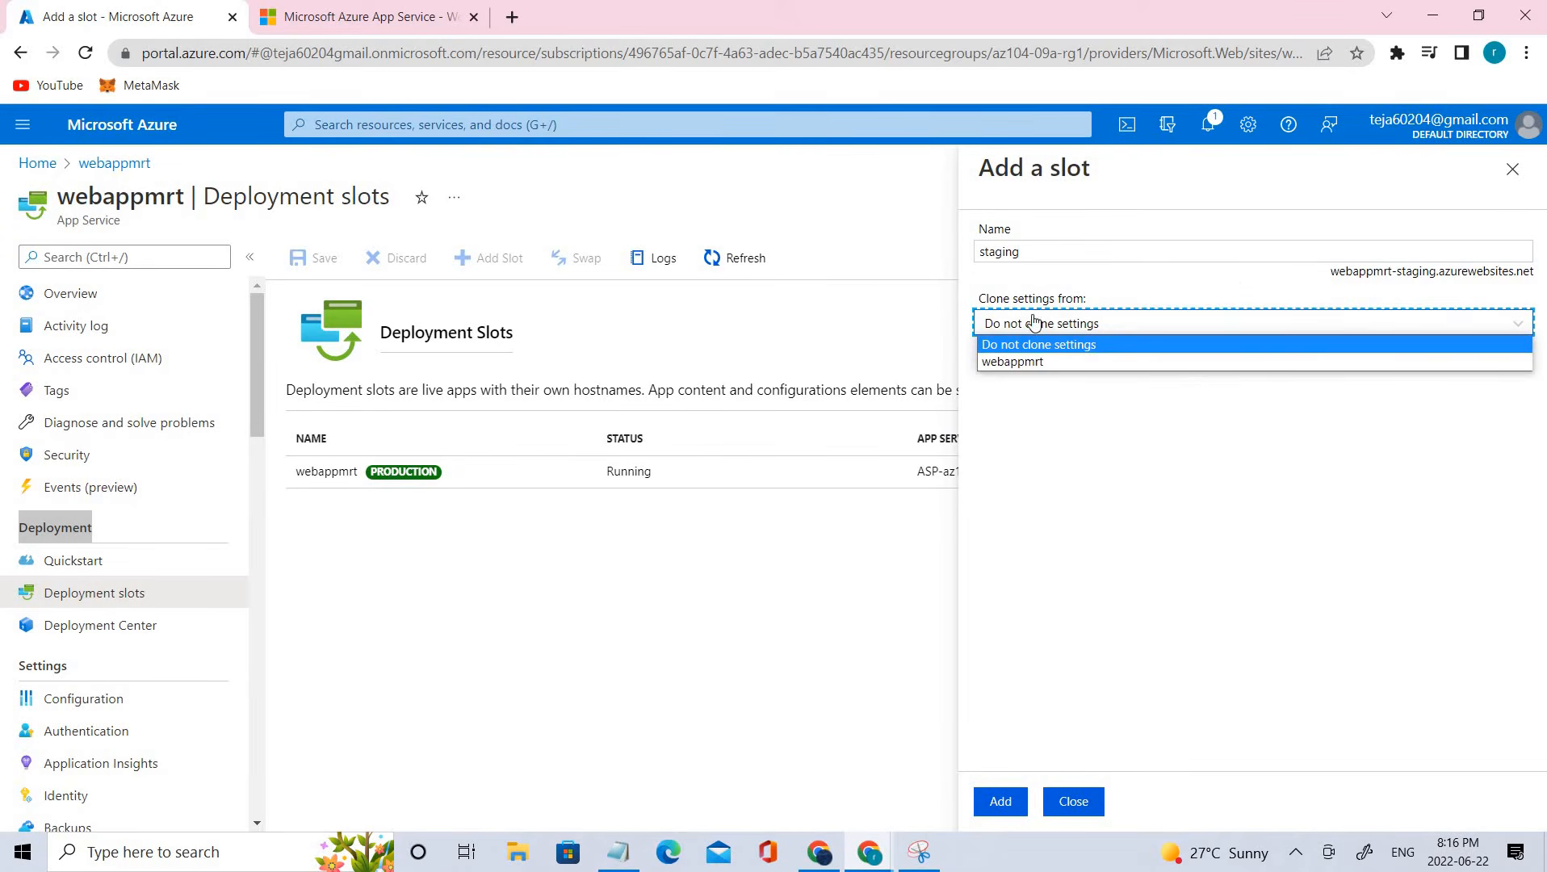
pyautogui.click(1206, 524)
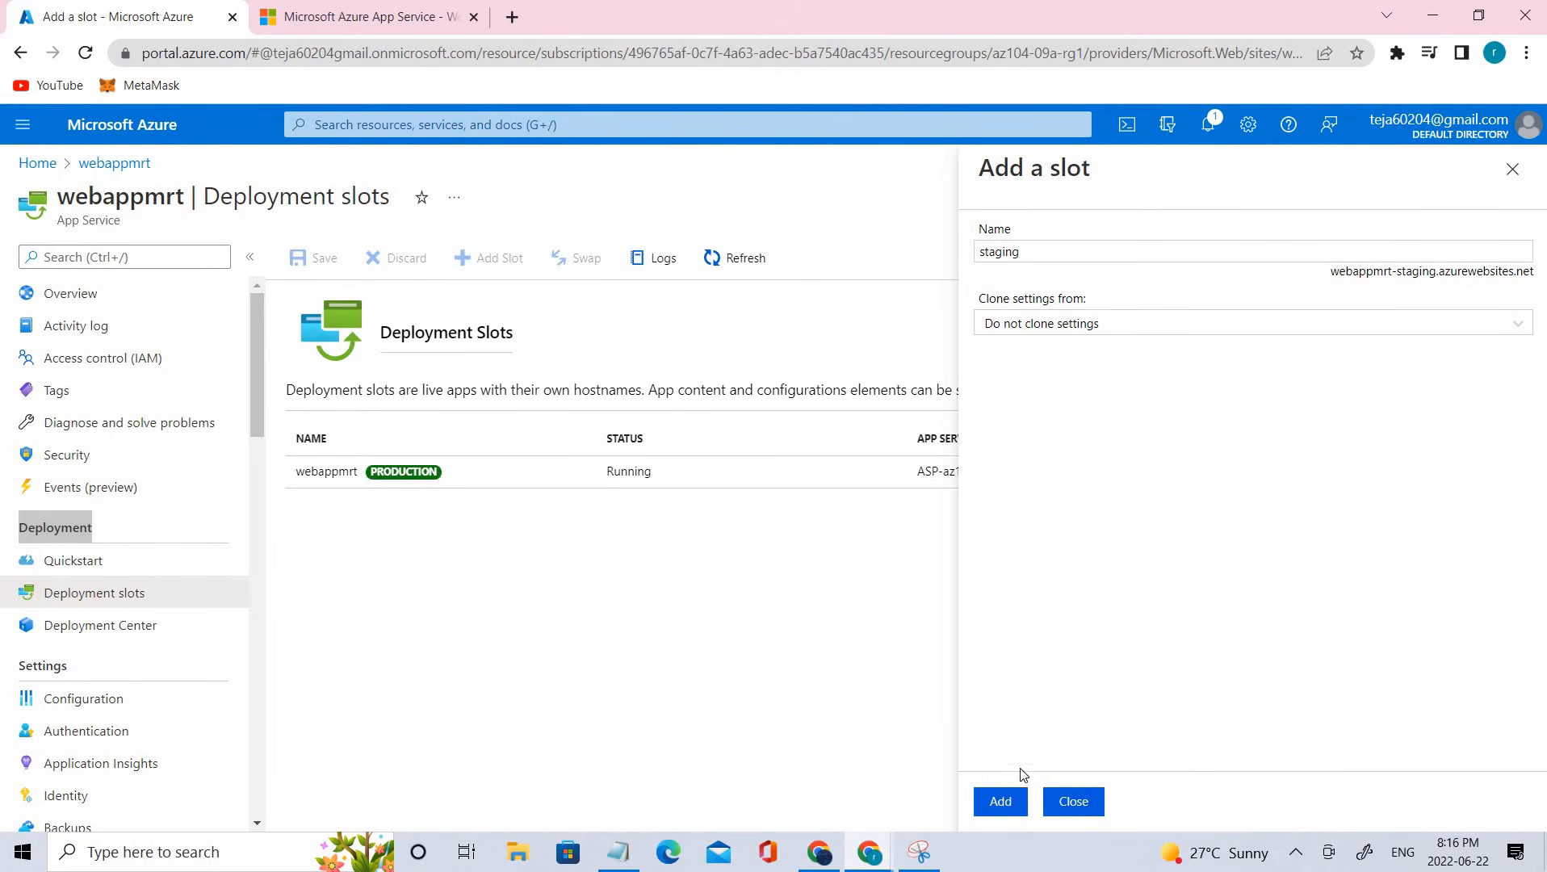
pyautogui.click(1000, 802)
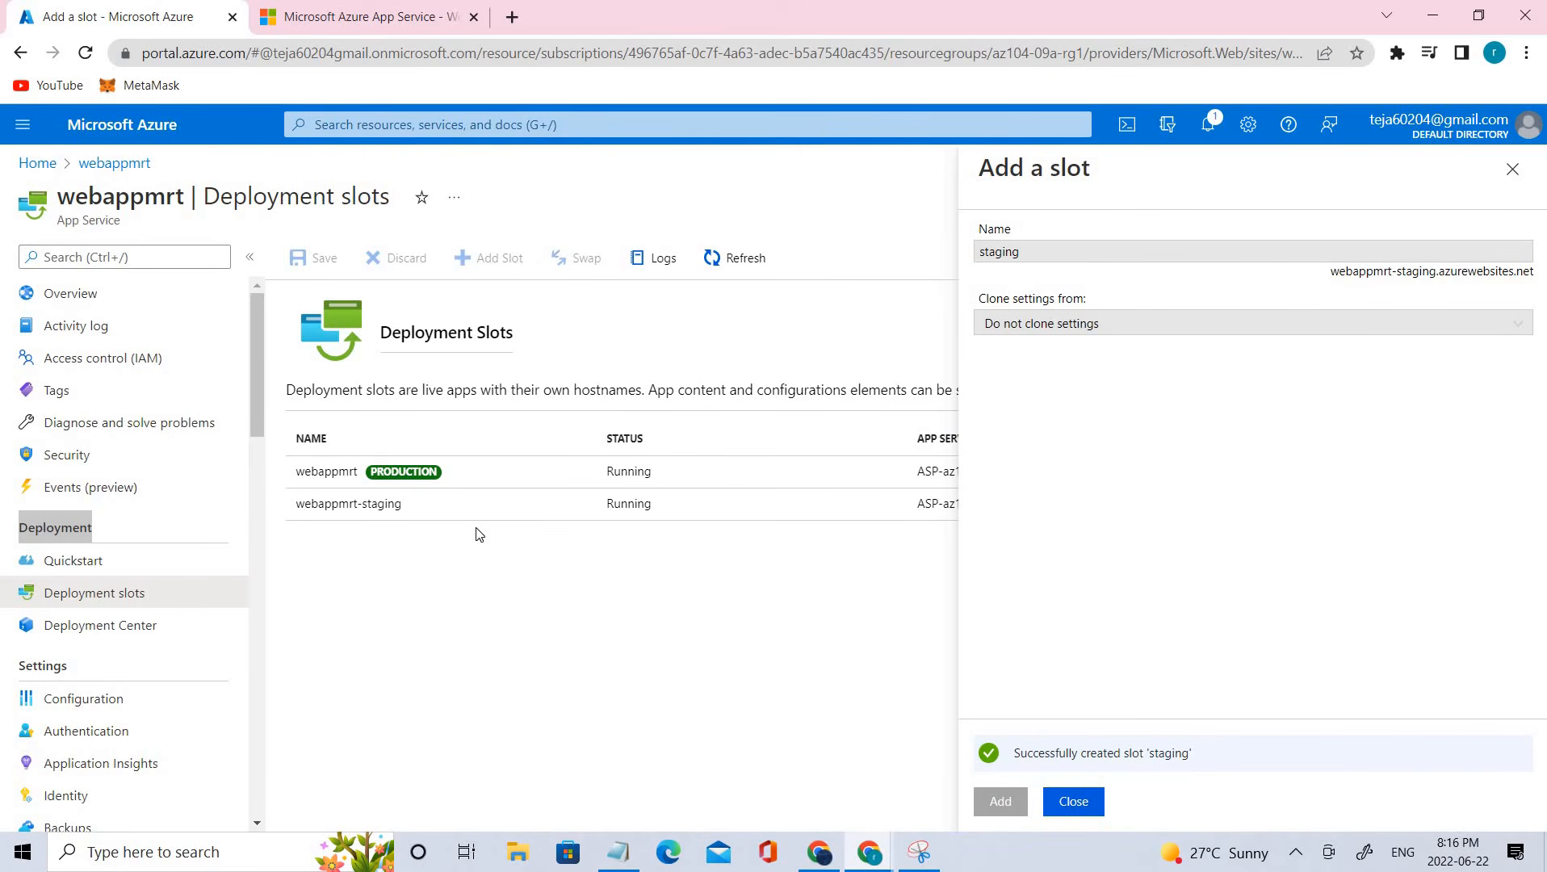
pyautogui.click(1074, 801)
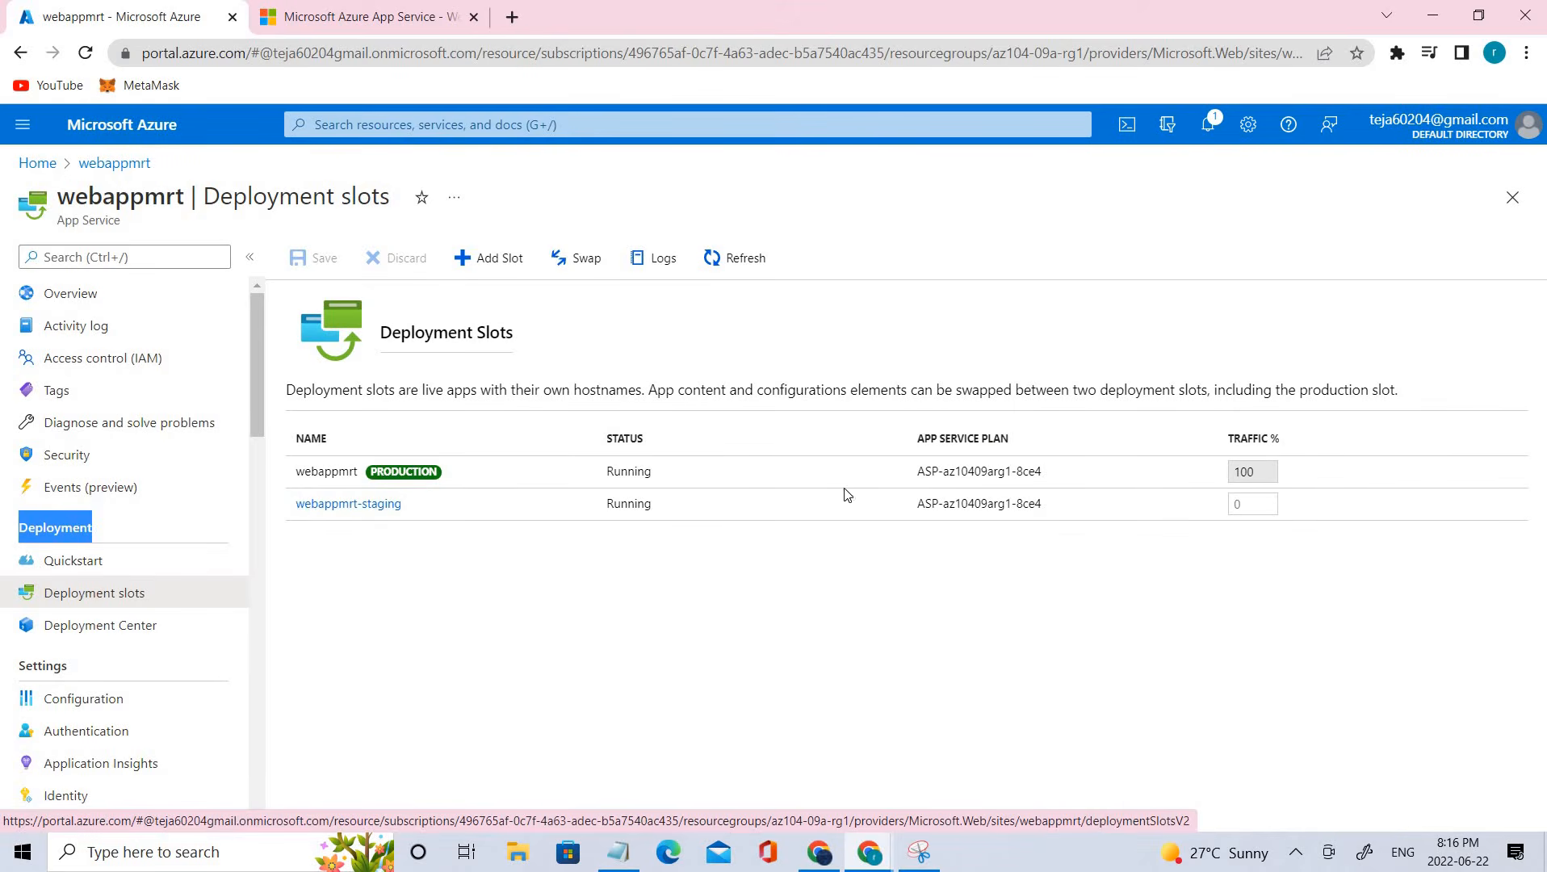
# - Examine the status, App Service plan and traffic percentage of the production and staging slots
pyautogui.moveTo(1046, 504); pyautogui.dragTo(581, 520)
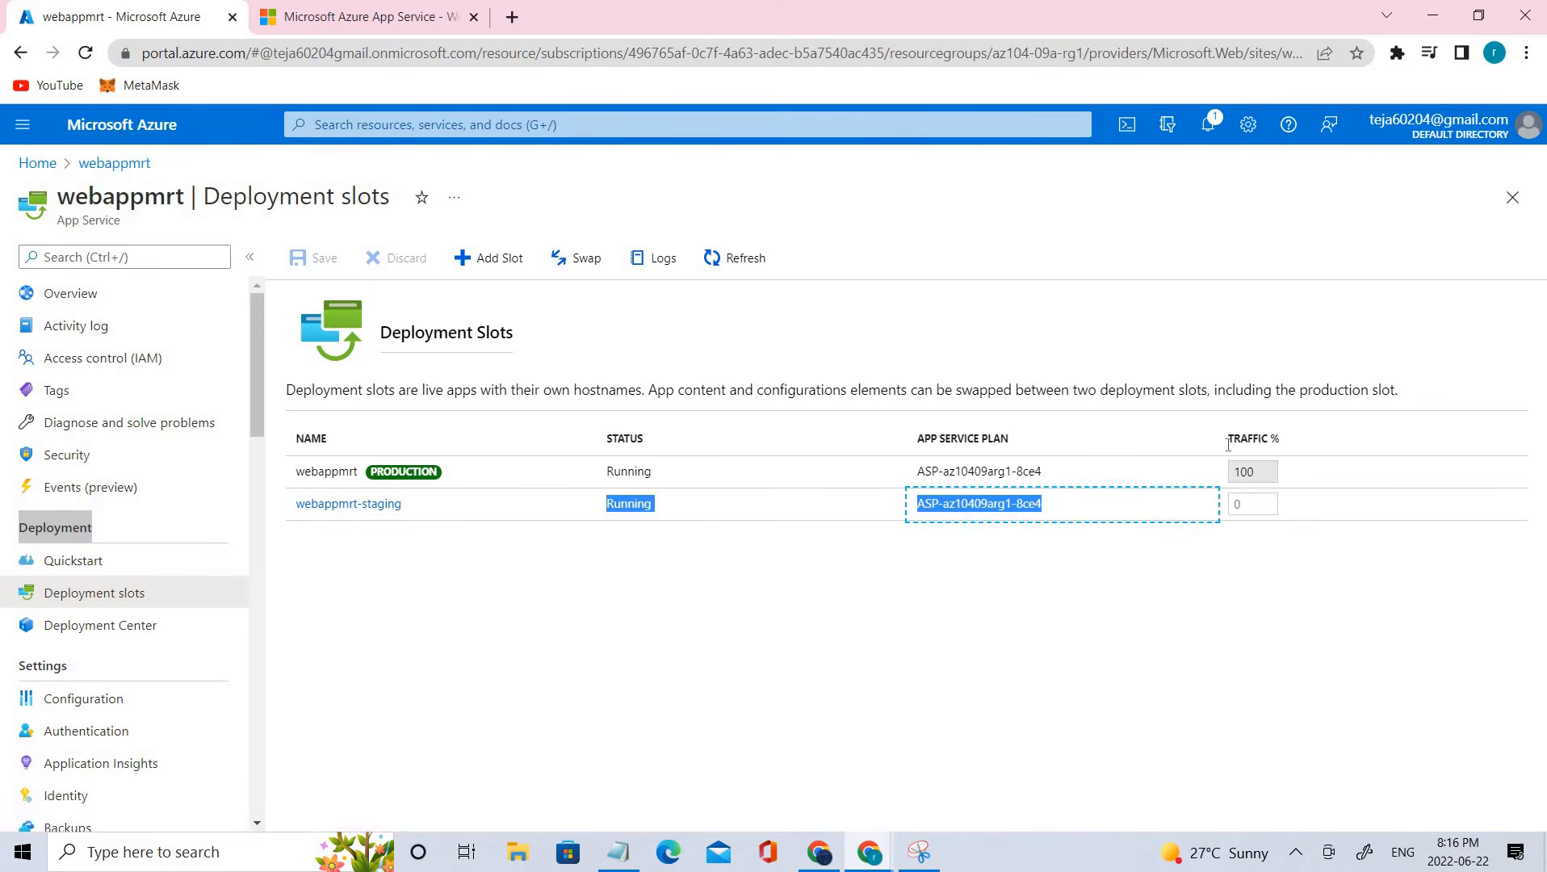
pyautogui.moveTo(1226, 439); pyautogui.dragTo(1188, 470)
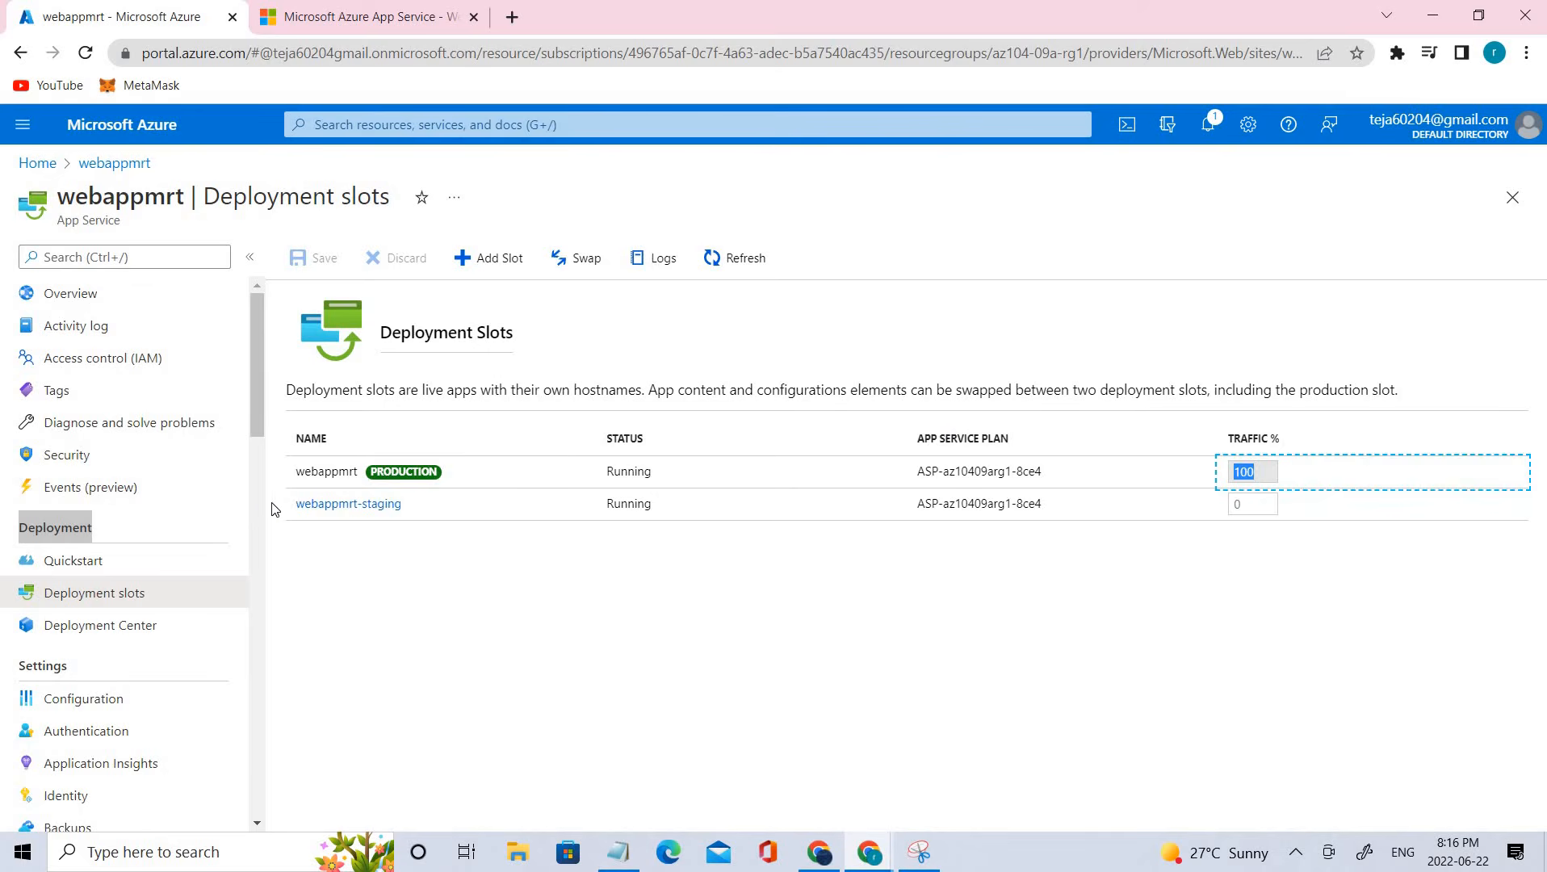
pyautogui.moveTo(266, 510); pyautogui.dragTo(412, 515)
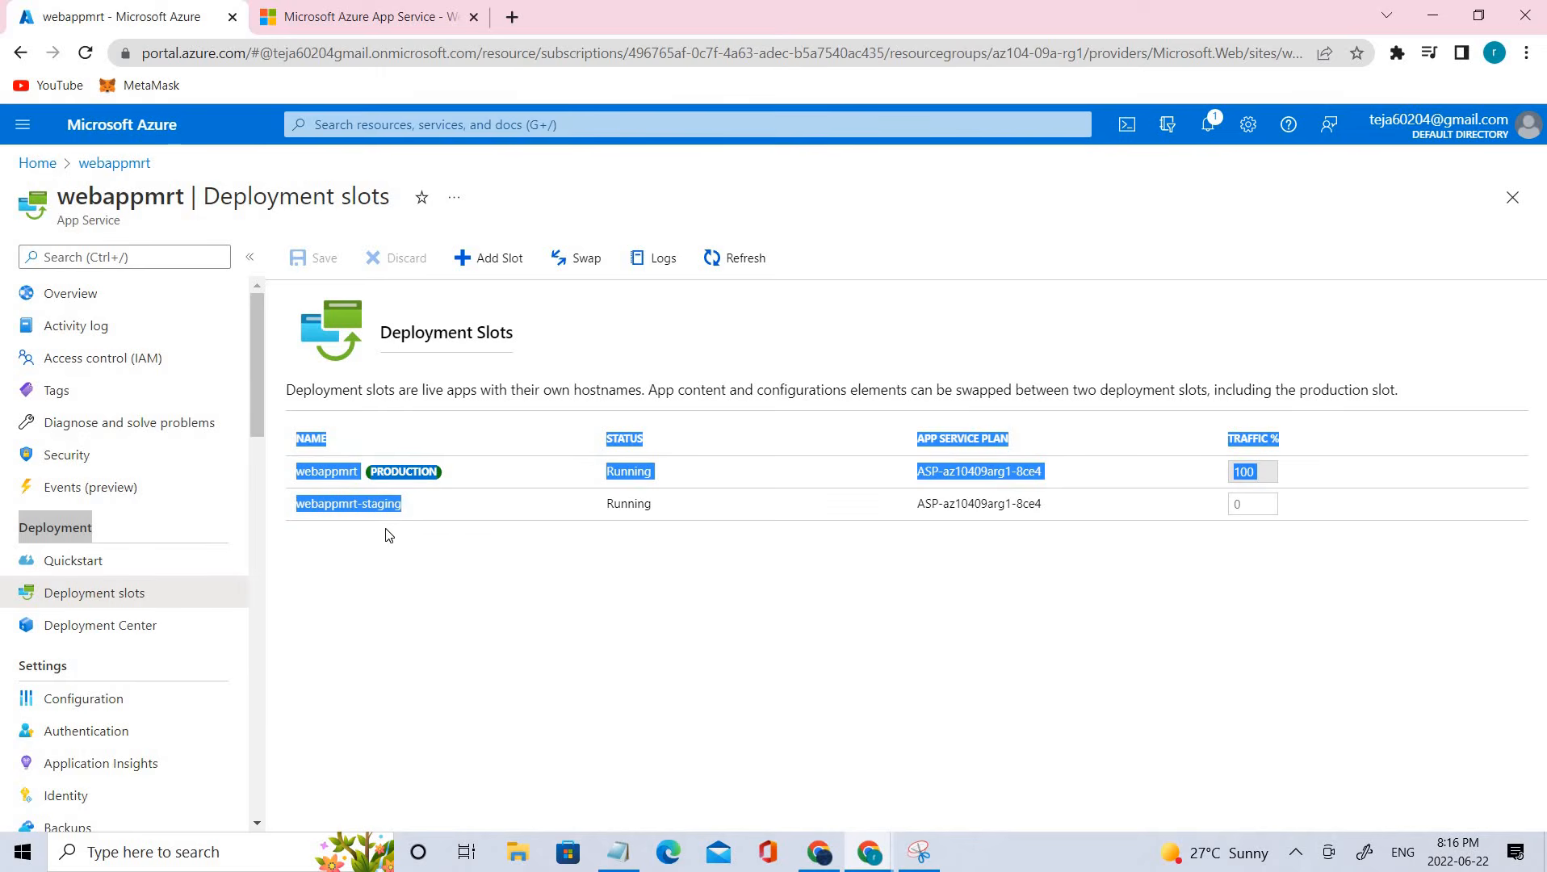
pyautogui.click(1324, 502)
pyautogui.doubleClick(1237, 503)
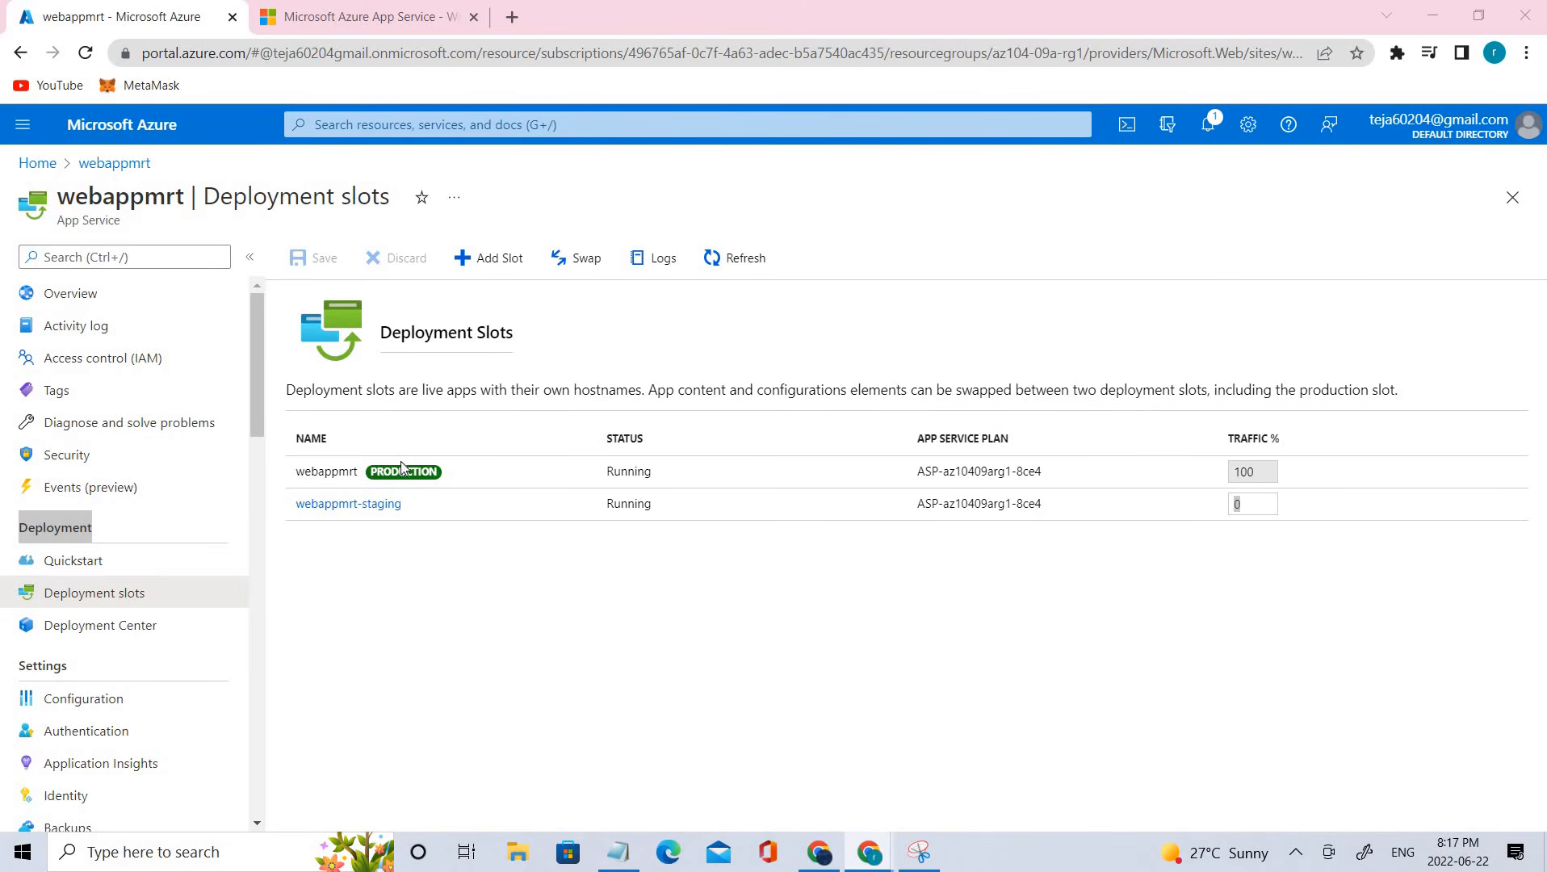
pyautogui.moveTo(401, 464); pyautogui.dragTo(491, 455)
pyautogui.click(288, 516)
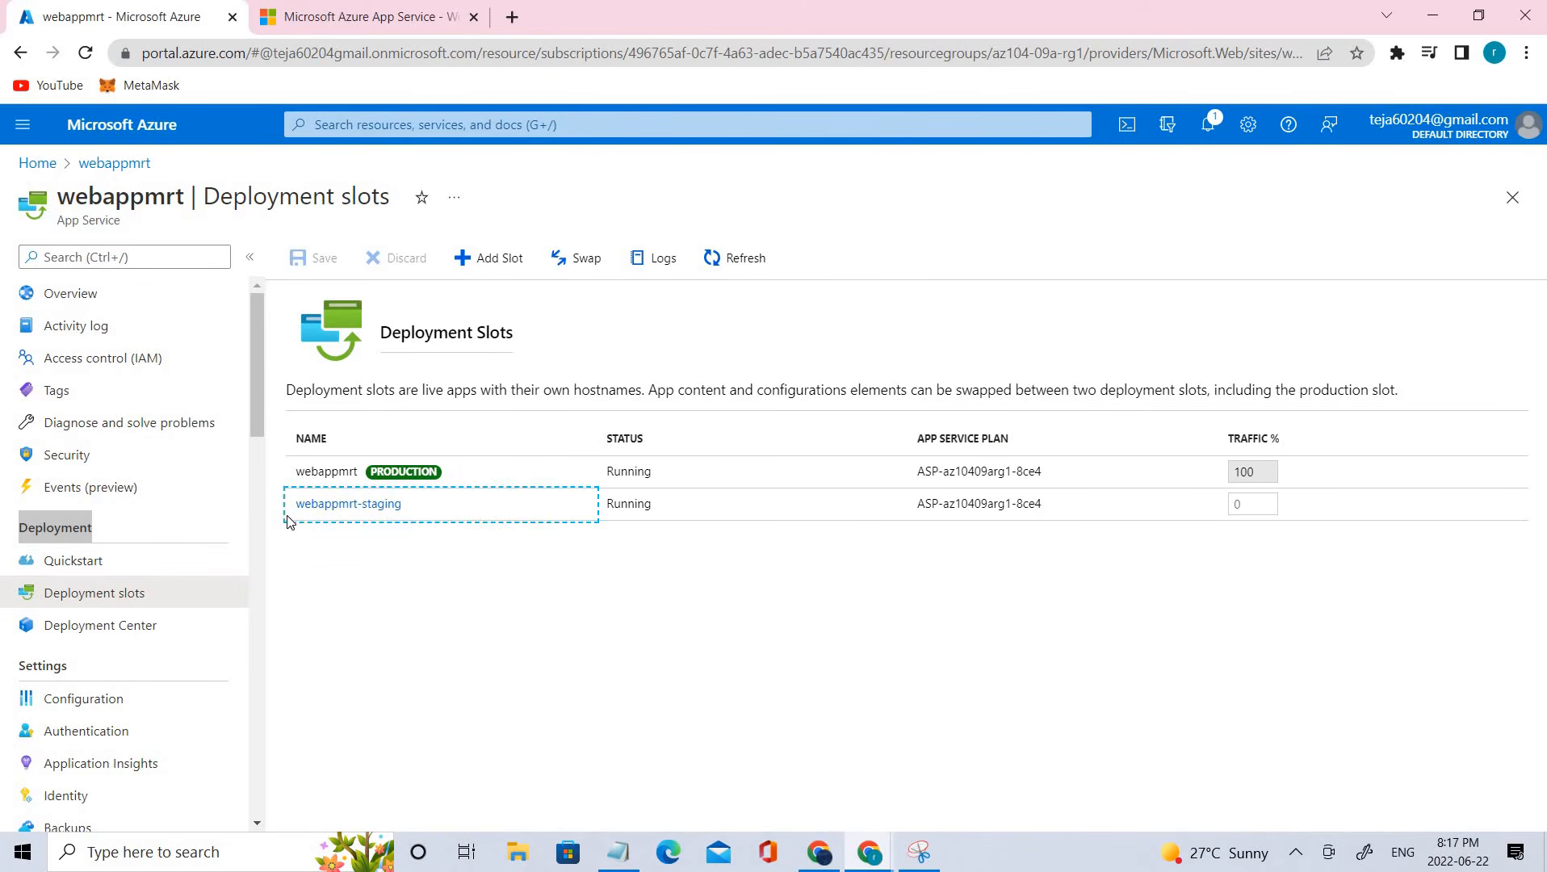
pyautogui.moveTo(288, 521); pyautogui.dragTo(315, 574)
pyautogui.click(641, 678)
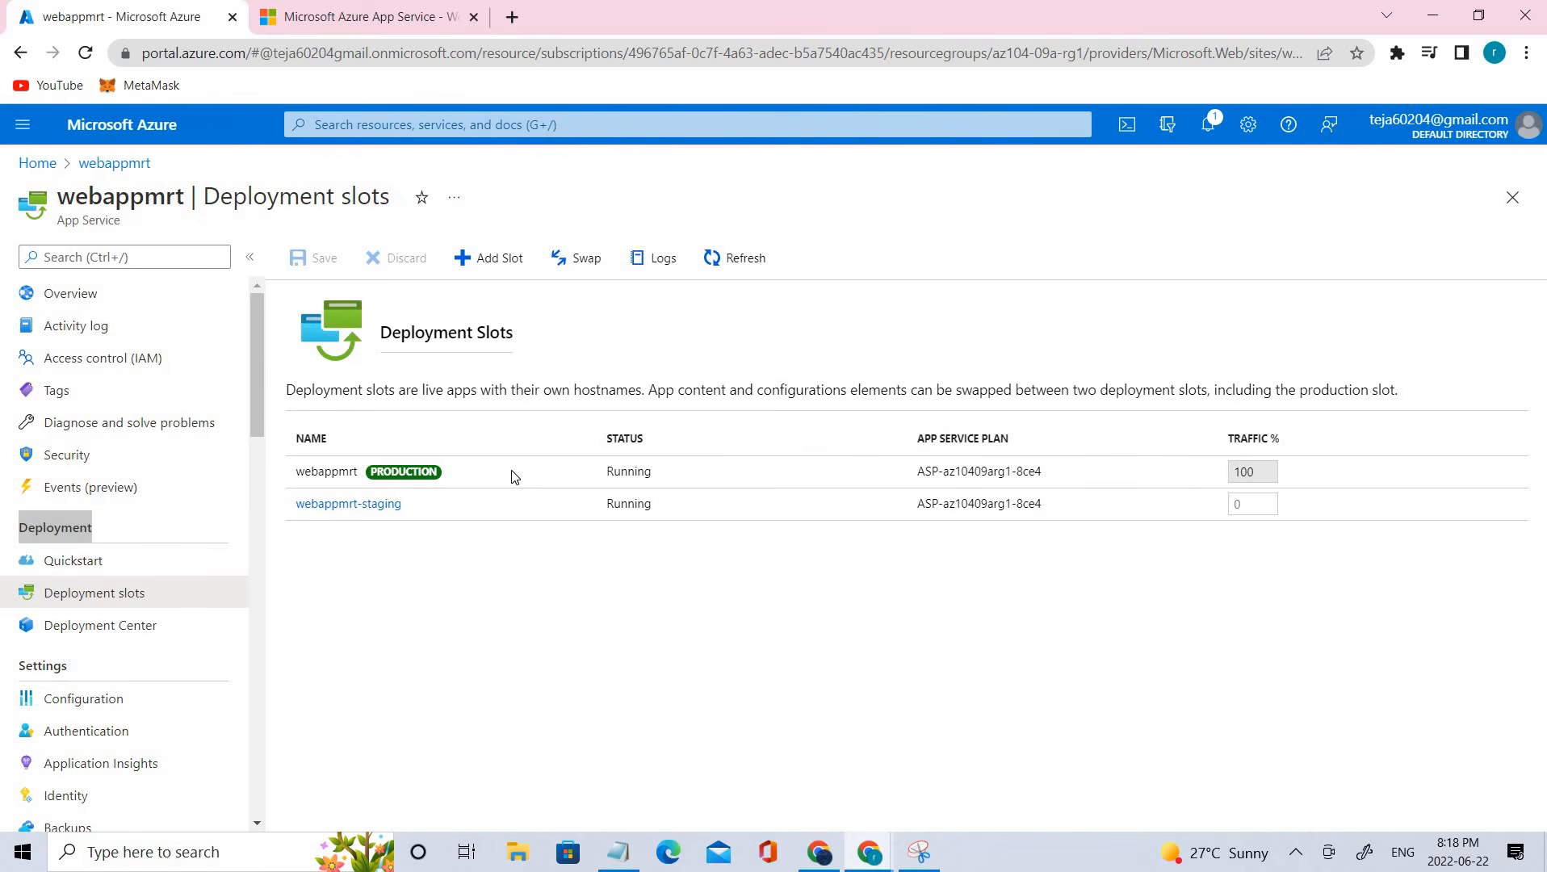
pyautogui.moveTo(373, 511); pyautogui.dragTo(293, 512)
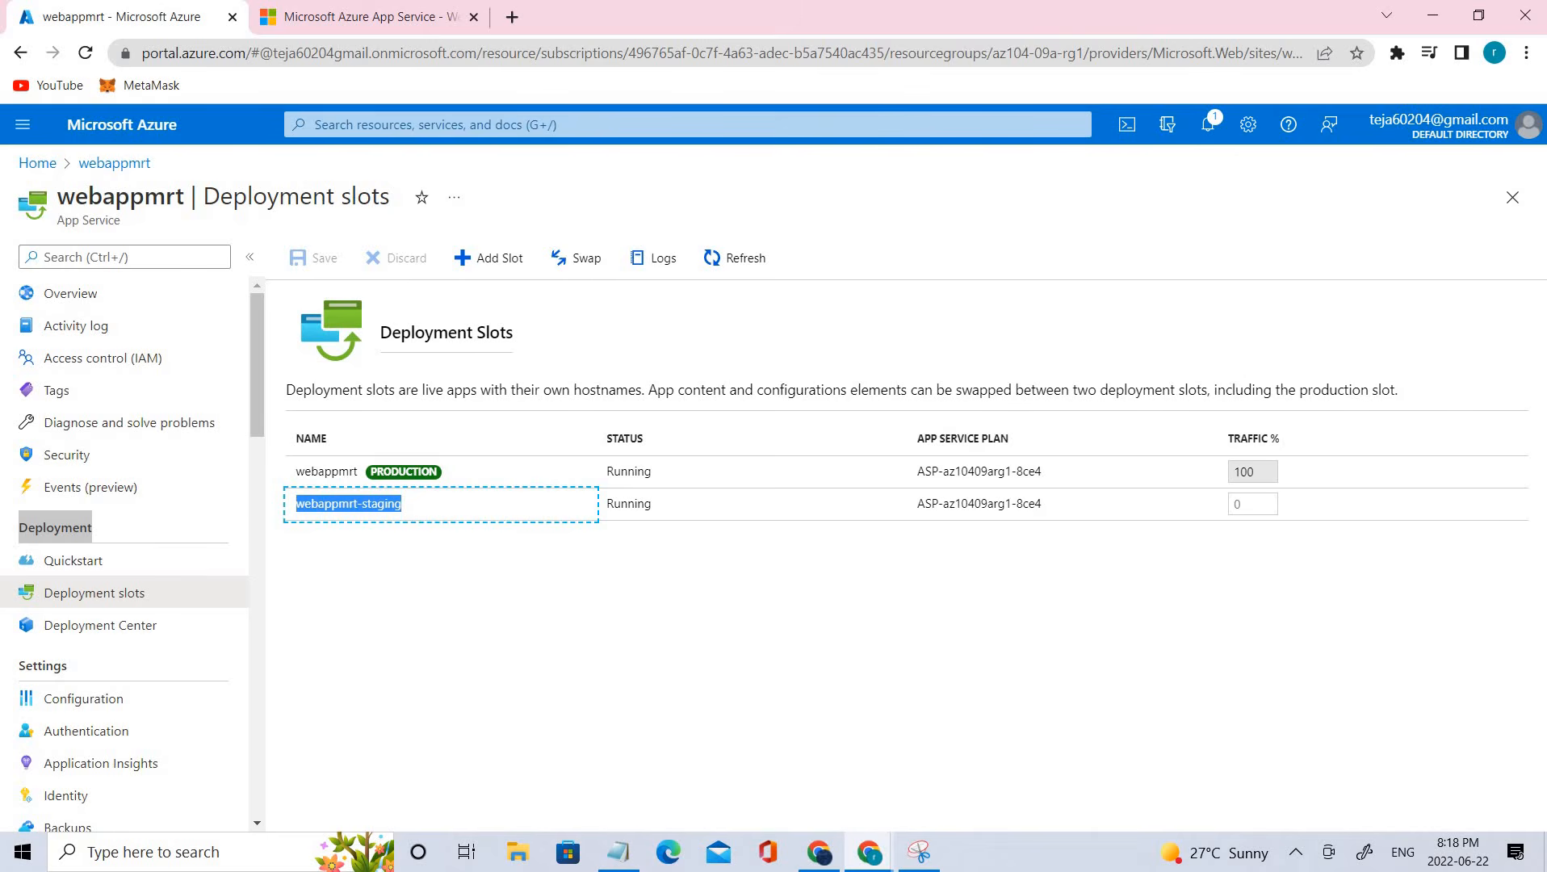
pyautogui.click(494, 531)
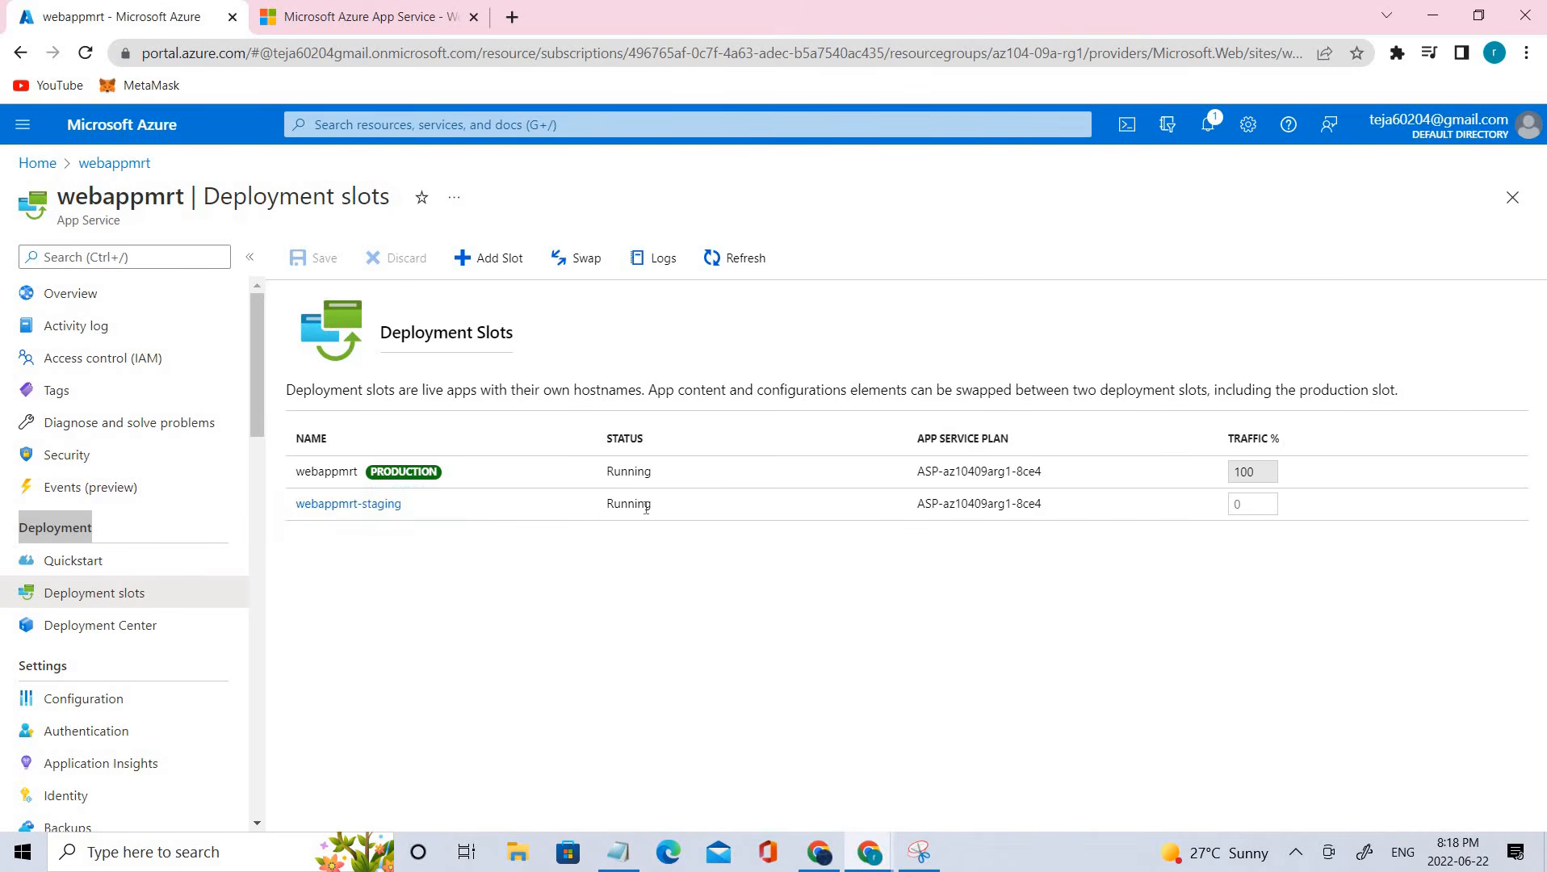